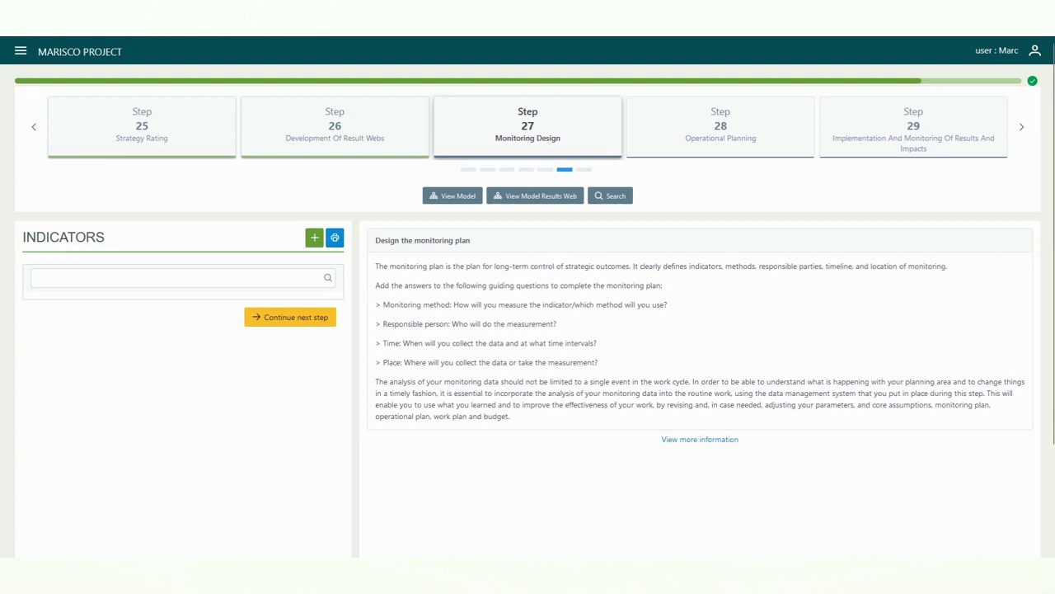
# Create a new indicator named "Indicator 1".
pyautogui.click(314, 238)
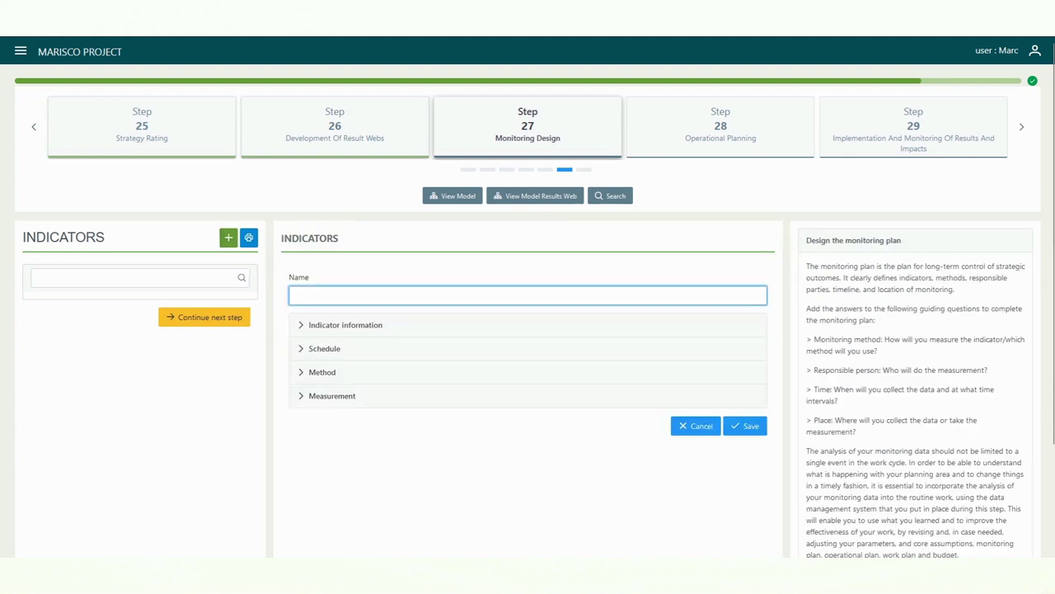
pyautogui.write('Indicator')
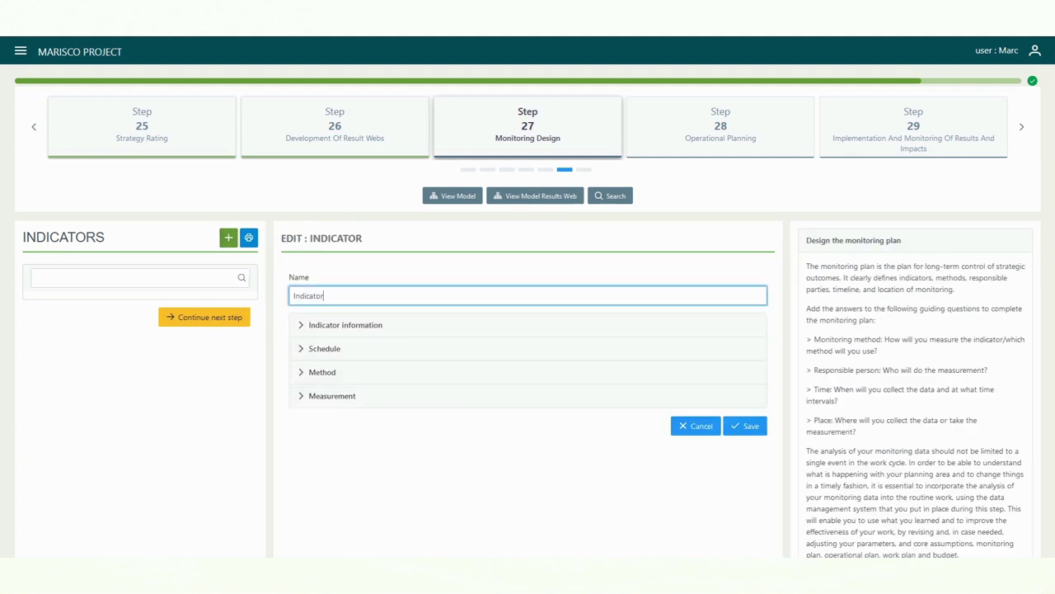
pyautogui.write(' 1')
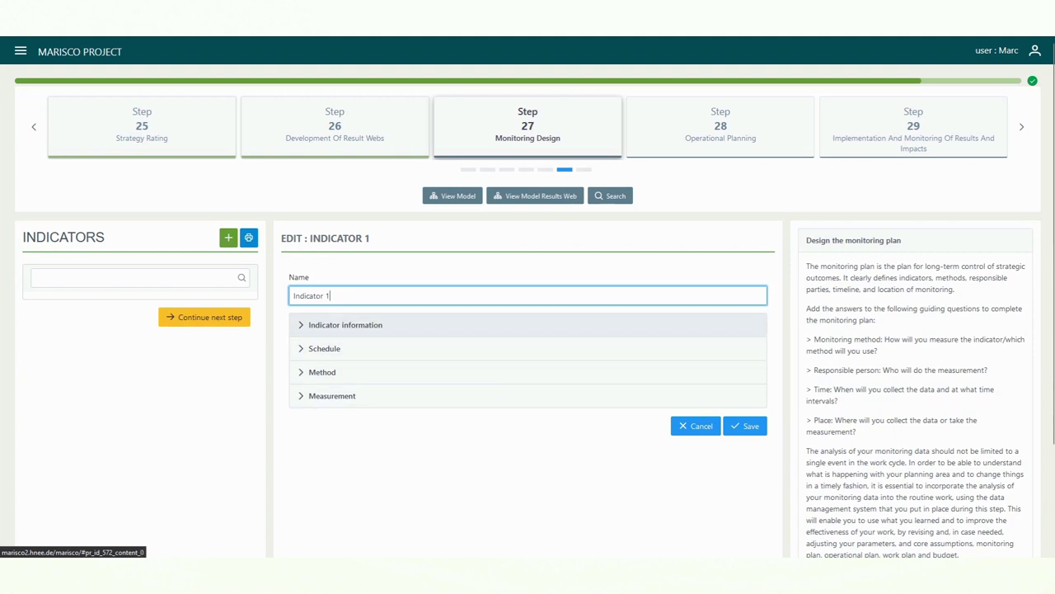
# In the indicator information, add a connection to Rivers under Ecosystem and components.
pyautogui.click(346, 325)
pyautogui.scroll(-3, 528, 330)
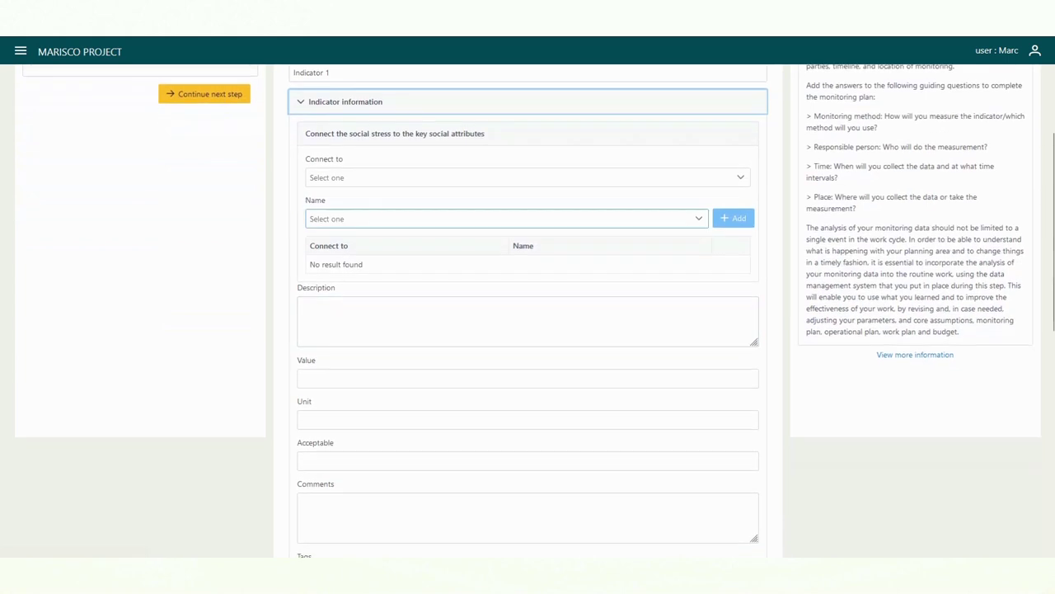
pyautogui.click(528, 177)
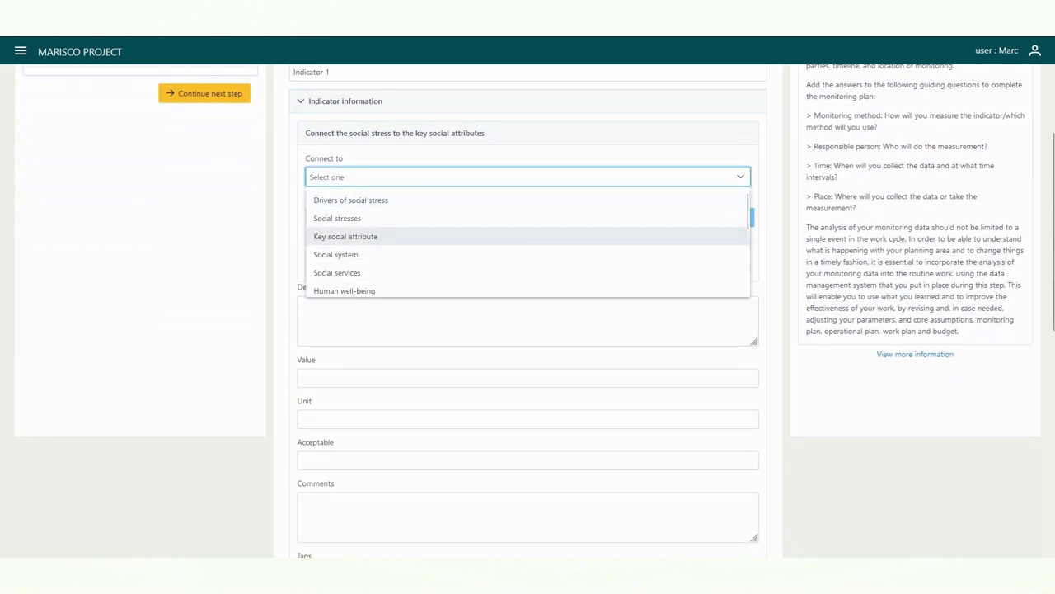
pyautogui.scroll(-3, 527, 239)
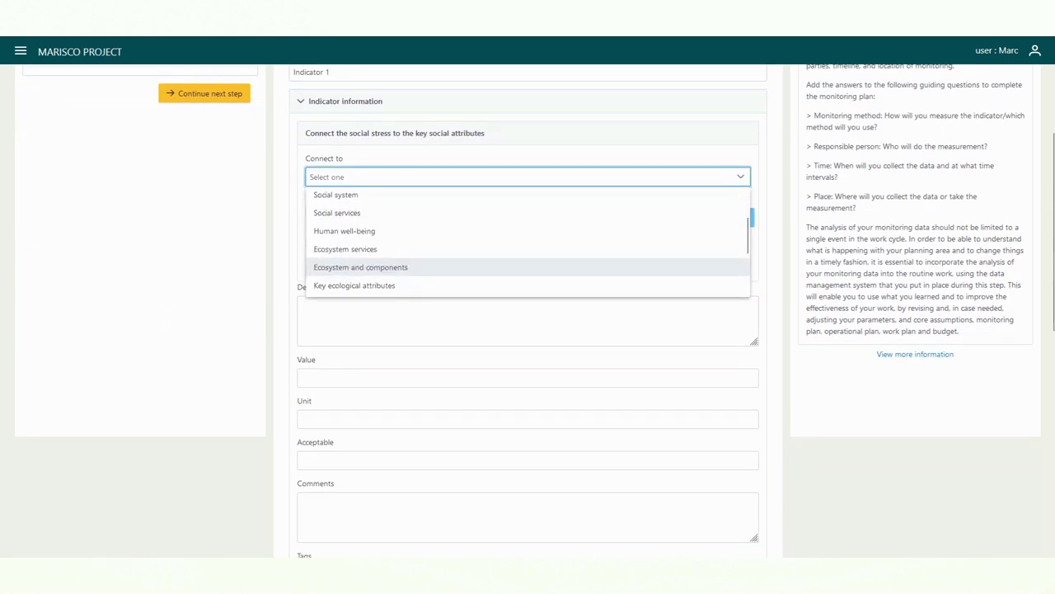
pyautogui.click(360, 271)
pyautogui.click(507, 217)
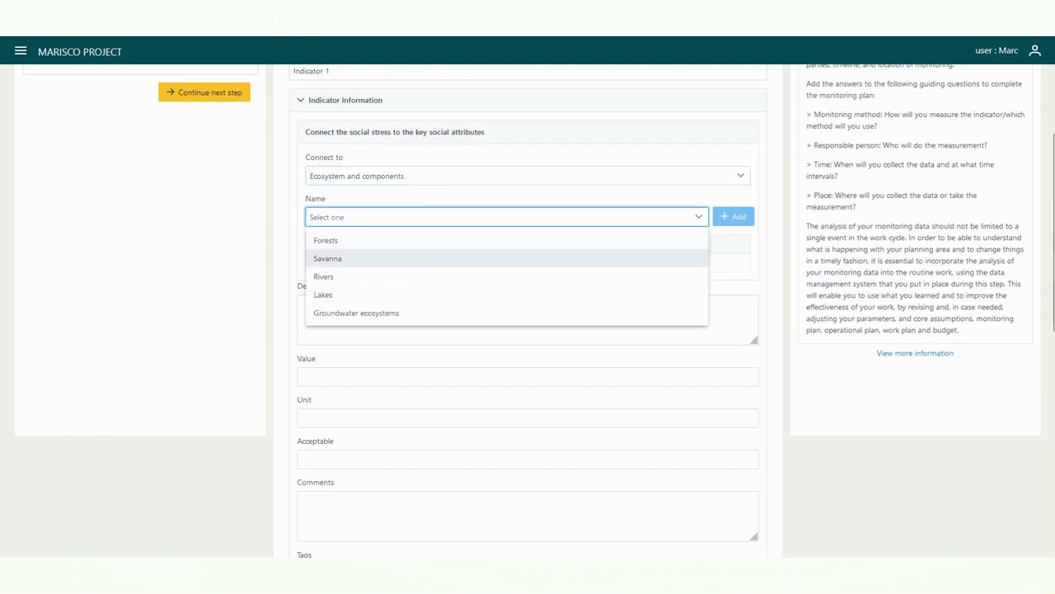
pyautogui.click(323, 276)
pyautogui.click(734, 216)
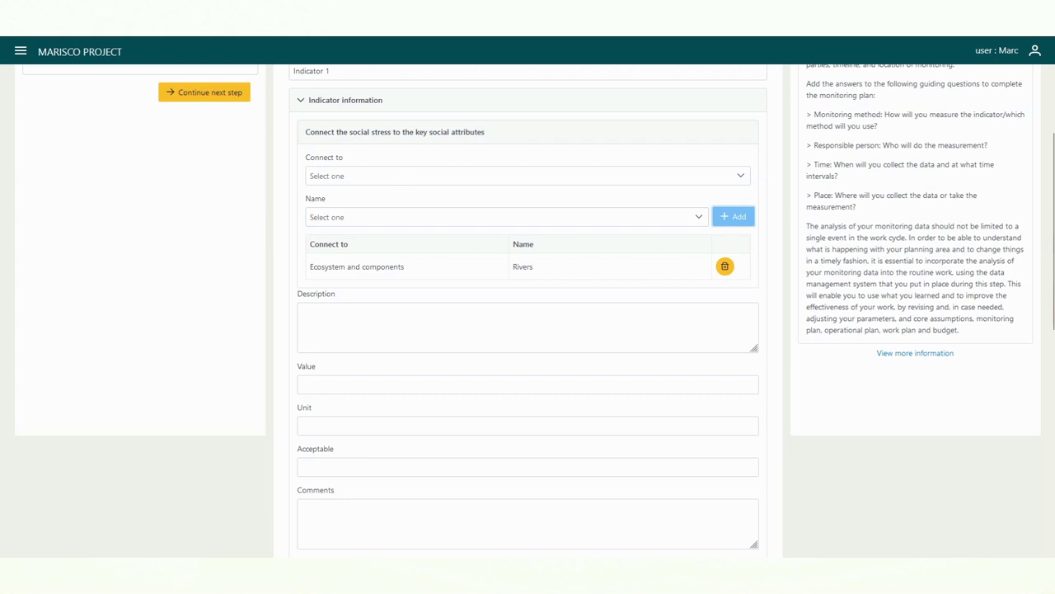
# Enter pH as the indicator's unit.
pyautogui.click(527, 175)
pyautogui.click(528, 328)
pyautogui.scroll(-2, 527, 329)
pyautogui.click(528, 317)
pyautogui.scroll(-1, 527, 330)
pyautogui.click(527, 314)
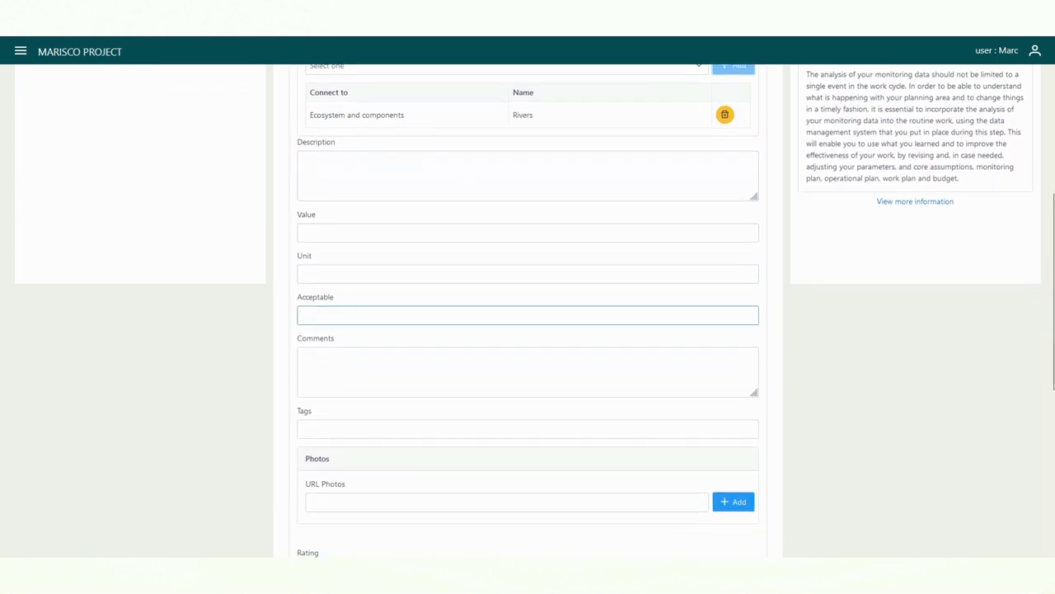
pyautogui.click(528, 161)
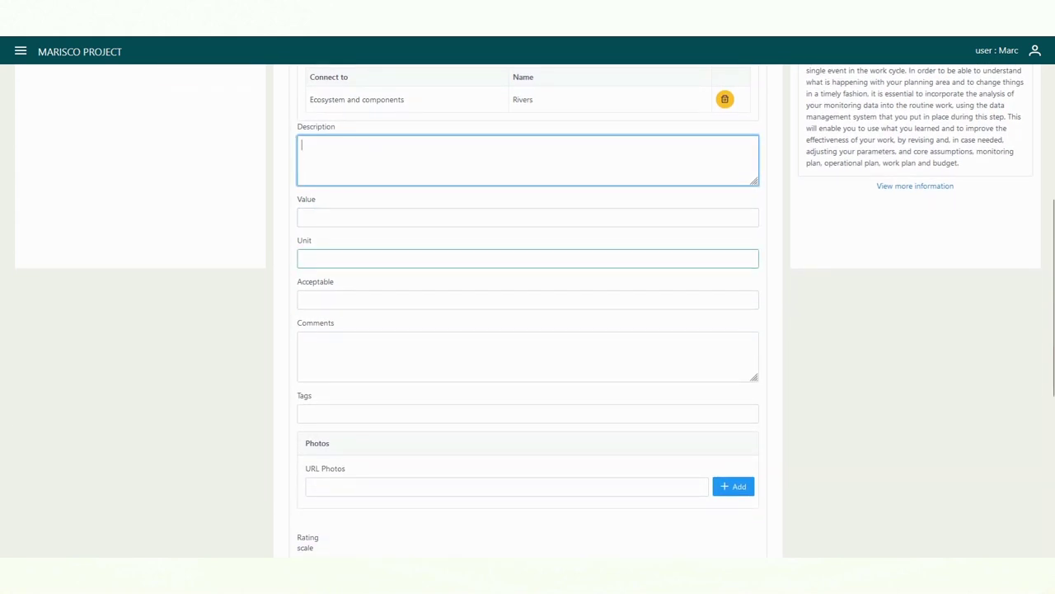
pyautogui.click(528, 259)
pyautogui.write('pH')
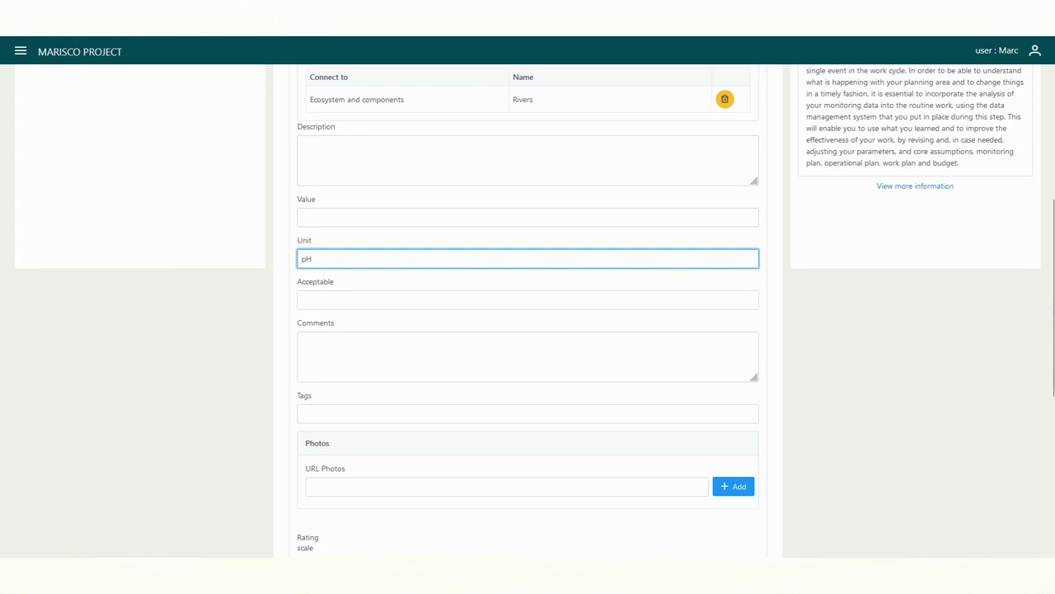
# Fill in the rating scale: Very good 7.8–7.9, Good 7.0–7.7, Fair 5.5-–6.9 and Poor < 5.5.
pyautogui.scroll(-1, 528, 357)
pyautogui.scroll(-5, 528, 329)
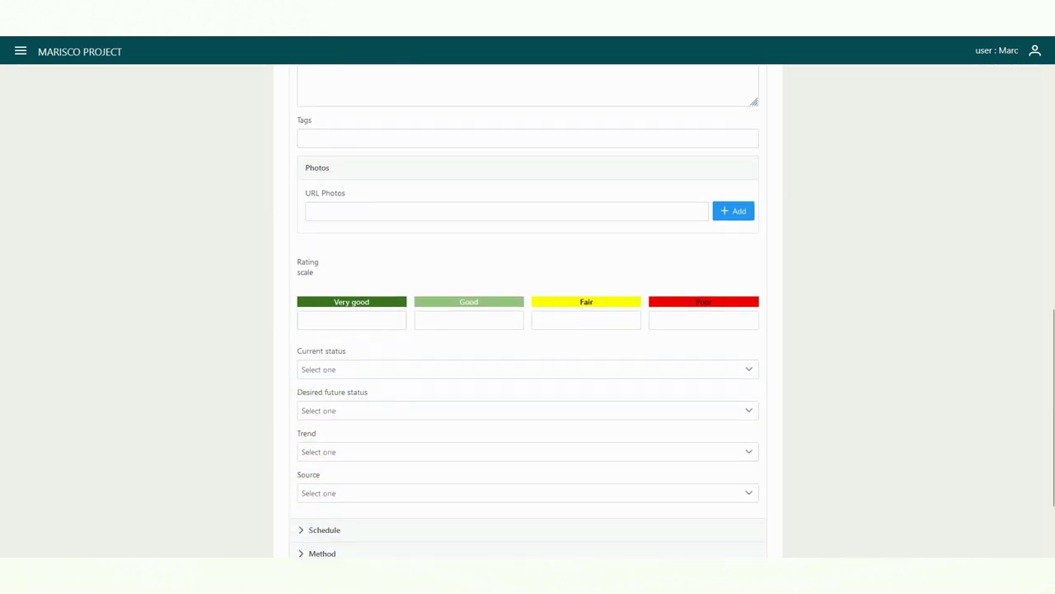
pyautogui.click(351, 320)
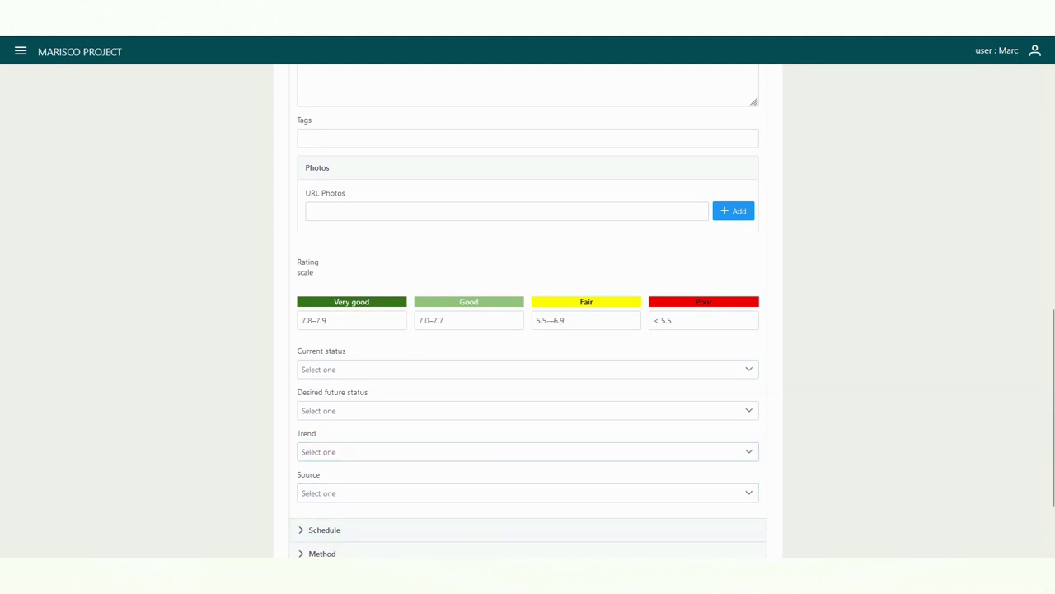
# Set the indicator's current status to Good and its desired future status to Very Good.
pyautogui.click(527, 368)
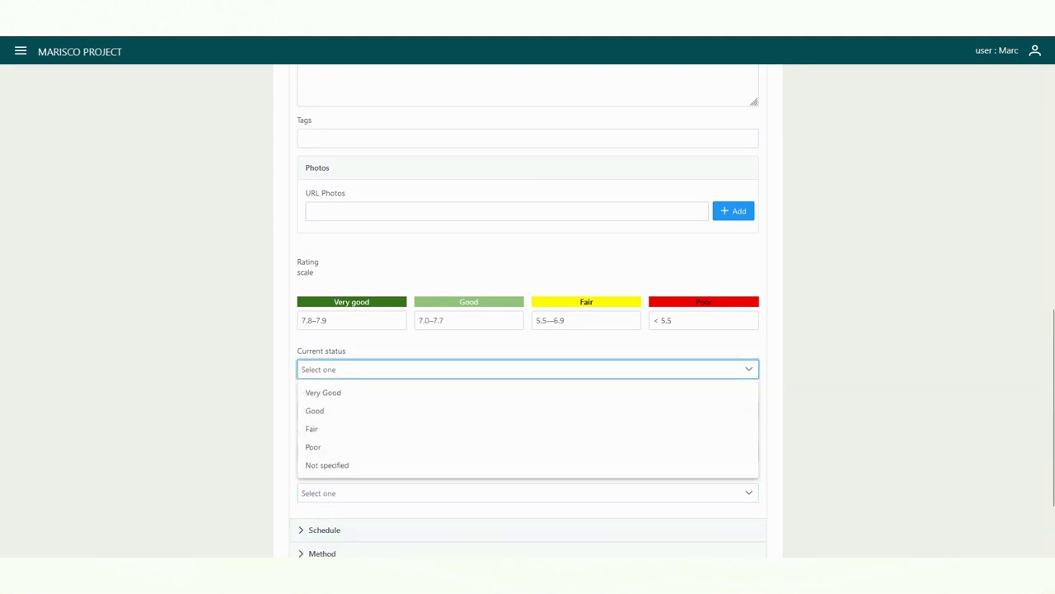
pyautogui.click(330, 410)
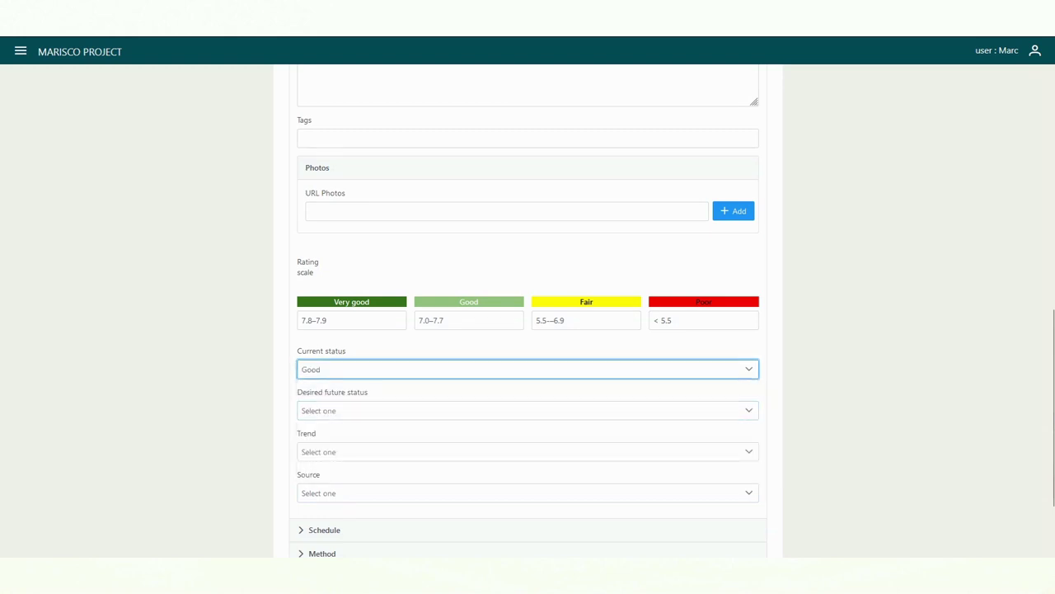
pyautogui.click(330, 410)
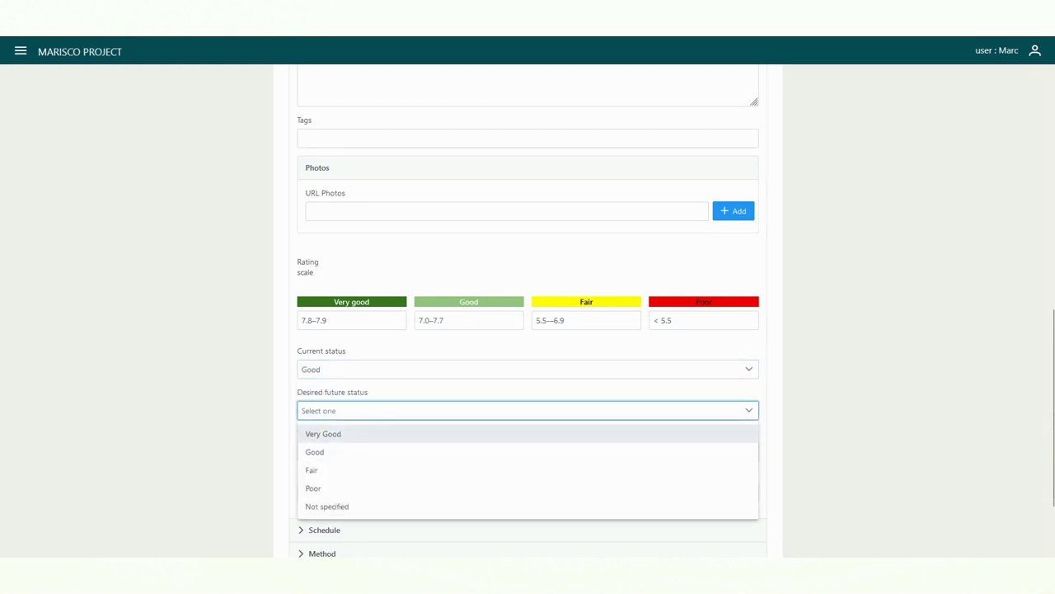
pyautogui.click(330, 434)
# Set the indicator's trend to Increase.
pyautogui.scroll(-1, 330, 433)
pyautogui.scroll(-1, 330, 429)
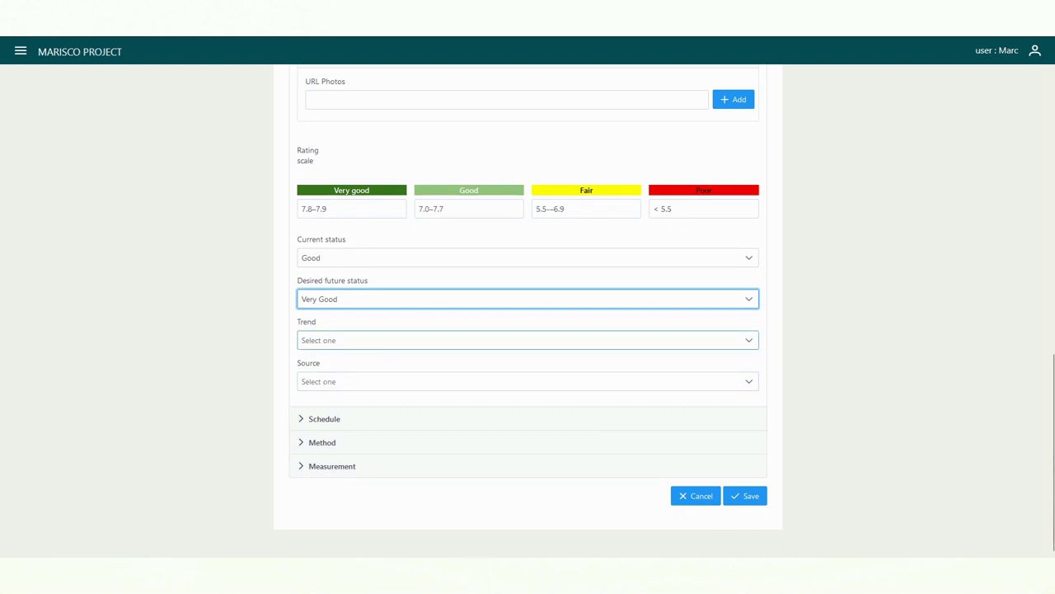
pyautogui.click(330, 340)
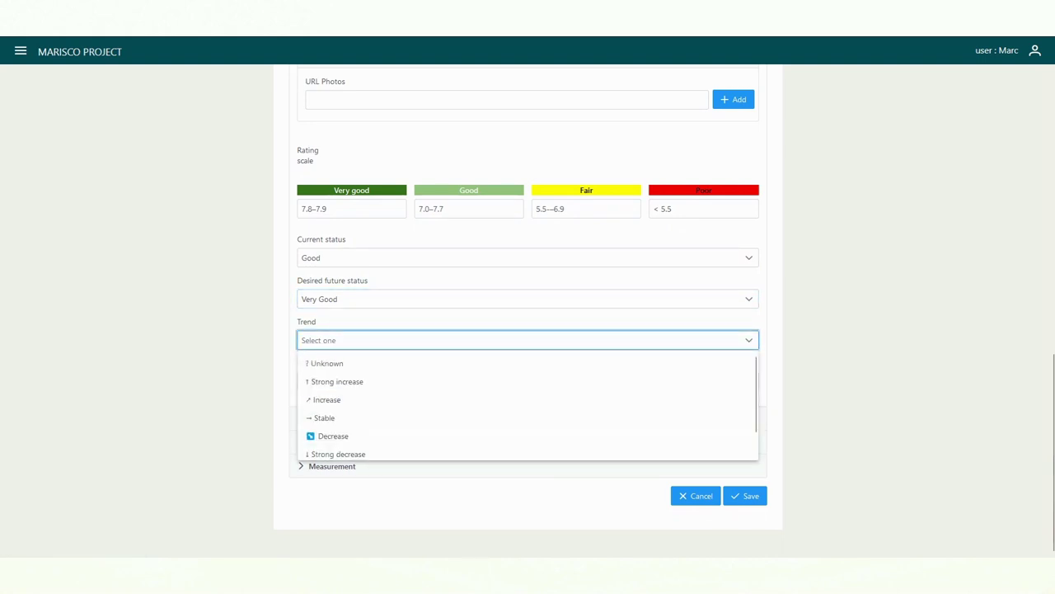
pyautogui.press('Down')
pyautogui.press('Down')
pyautogui.press('Down')
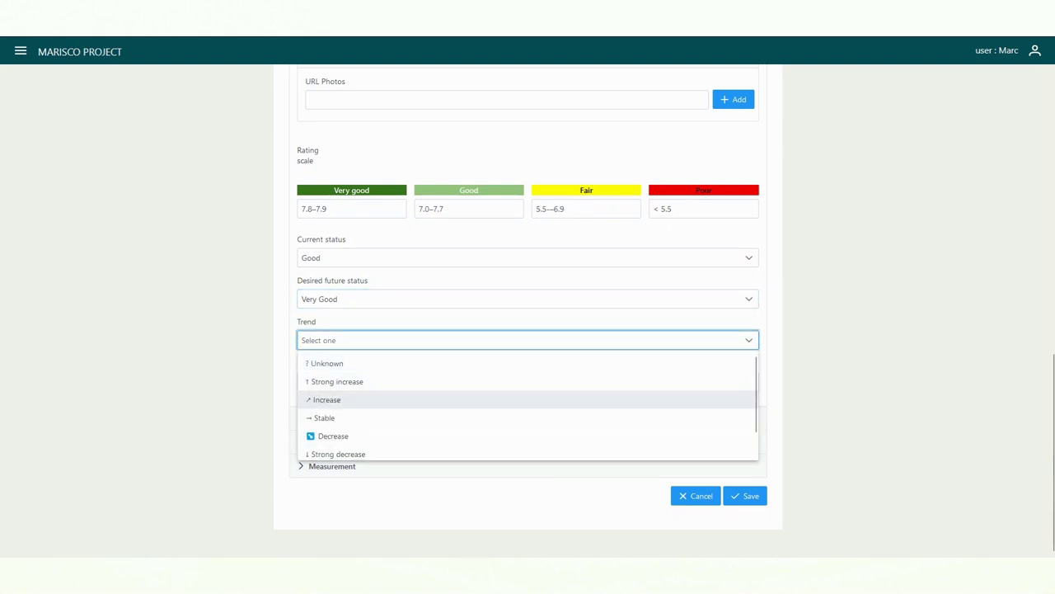
pyautogui.press('Down')
pyautogui.press('Down')
pyautogui.press('Down')
pyautogui.press('Up')
pyautogui.press('Up')
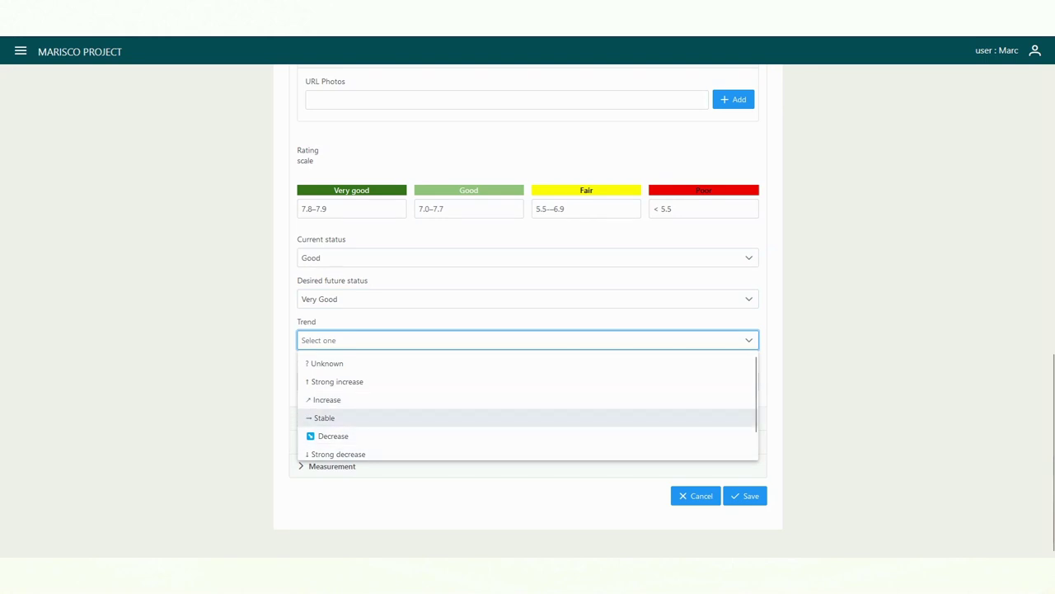
pyautogui.press('Up')
pyautogui.press('Up')
pyautogui.press('Up')
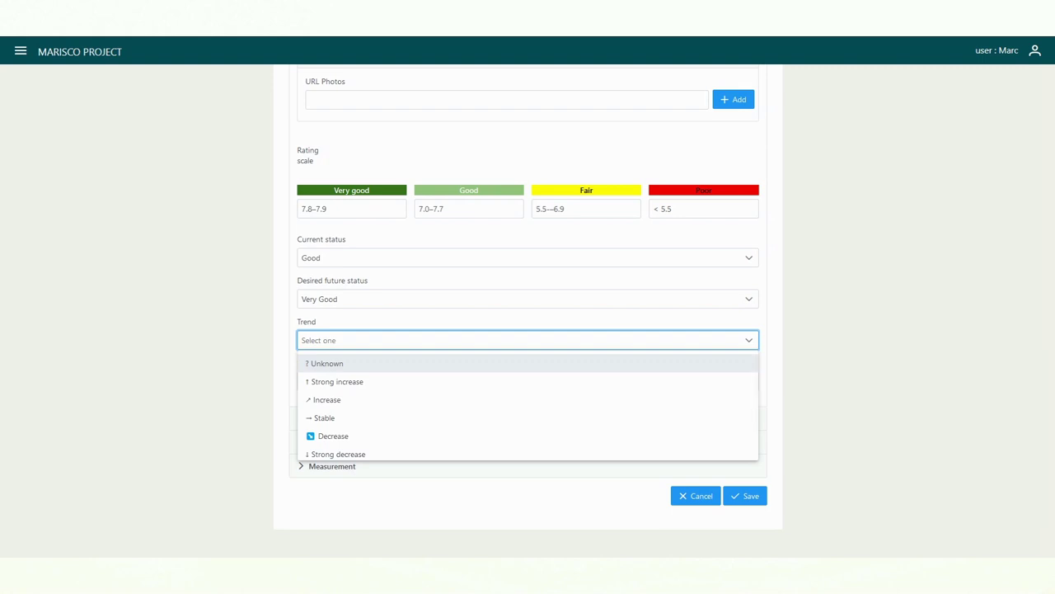
pyautogui.press('Down')
pyautogui.press('Down')
pyautogui.press('Return')
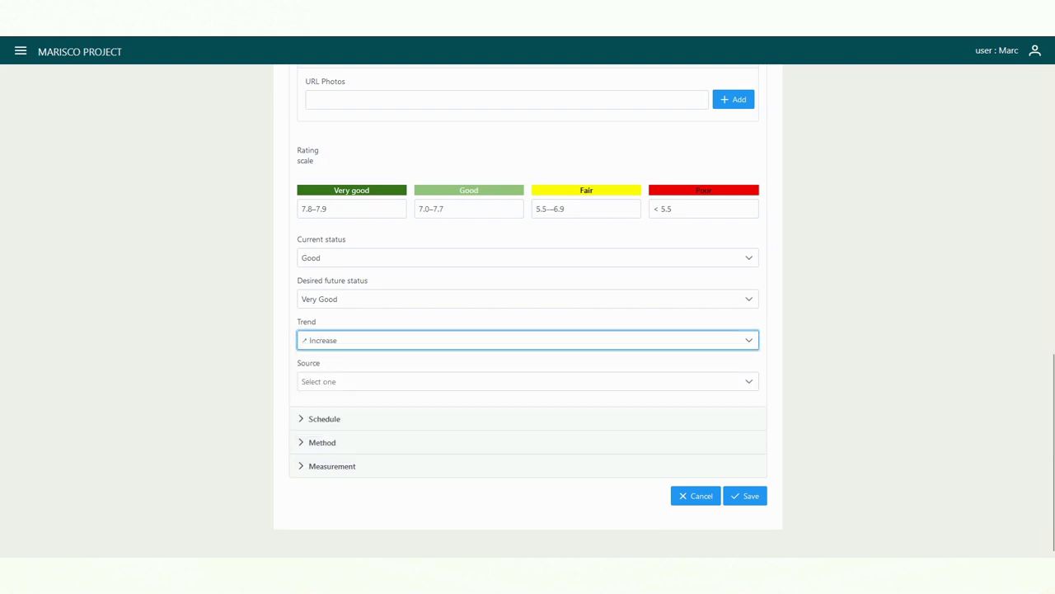
# Set the source of the indicator information to Rough guess.
pyautogui.click(528, 381)
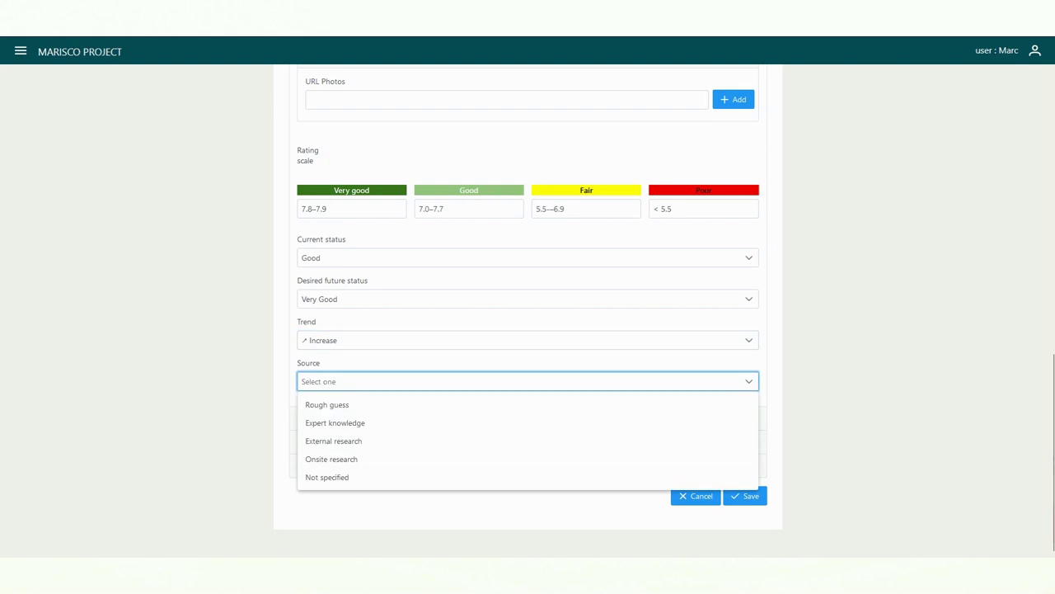
pyautogui.press('Down')
pyautogui.press('Down')
pyautogui.press('Down')
pyautogui.press('Down')
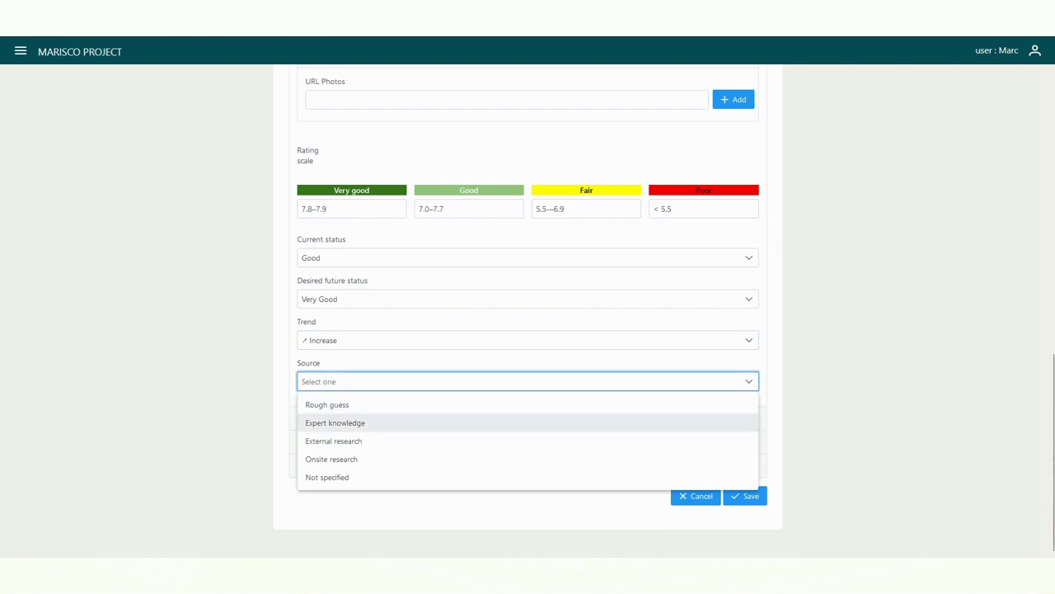
pyautogui.press('Up')
pyautogui.press('Up')
pyautogui.press('Up')
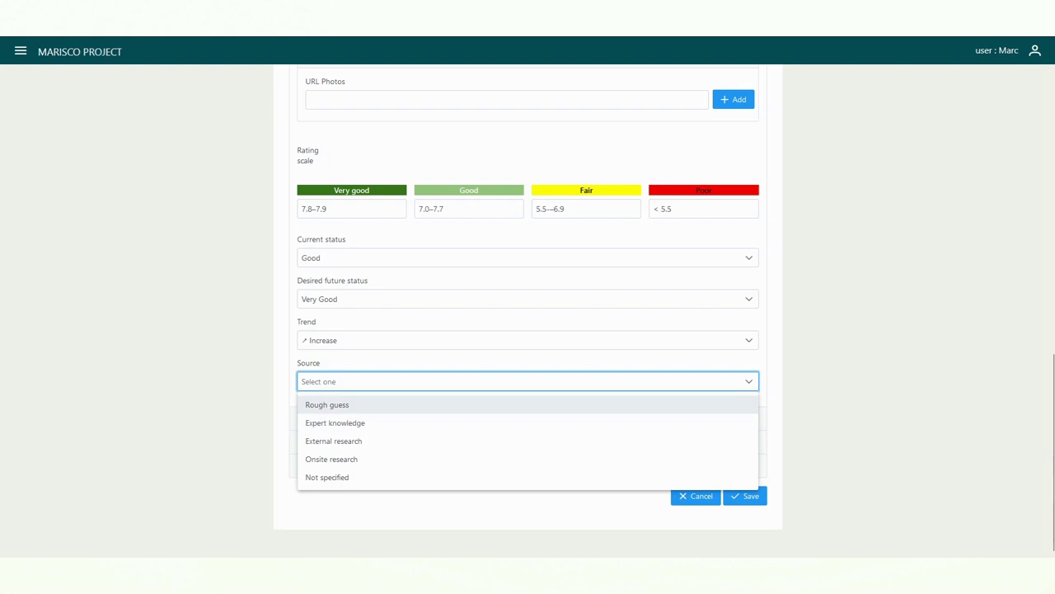
pyautogui.press('Return')
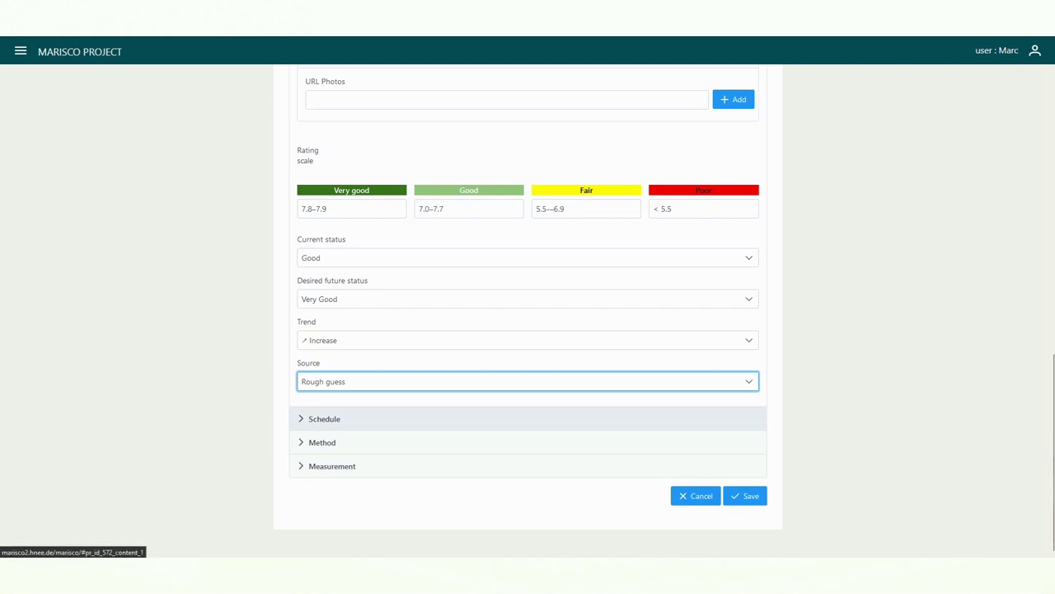
# In the indicator's schedule, enter number 4, interval Quarterly and location "Test site 1".
pyautogui.click(324, 418)
pyautogui.click(528, 261)
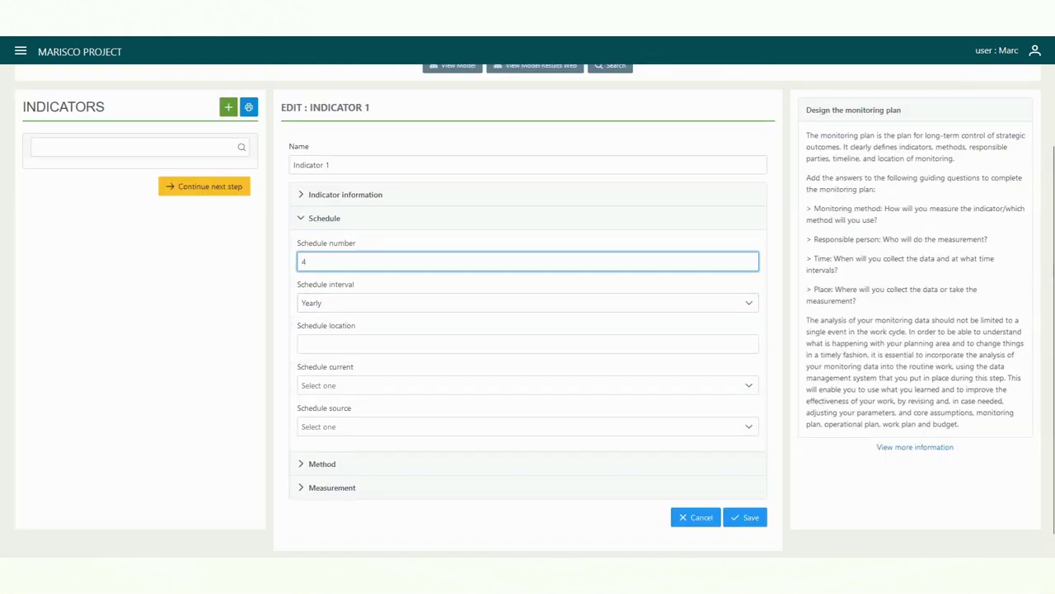
pyautogui.click(528, 302)
pyautogui.click(528, 344)
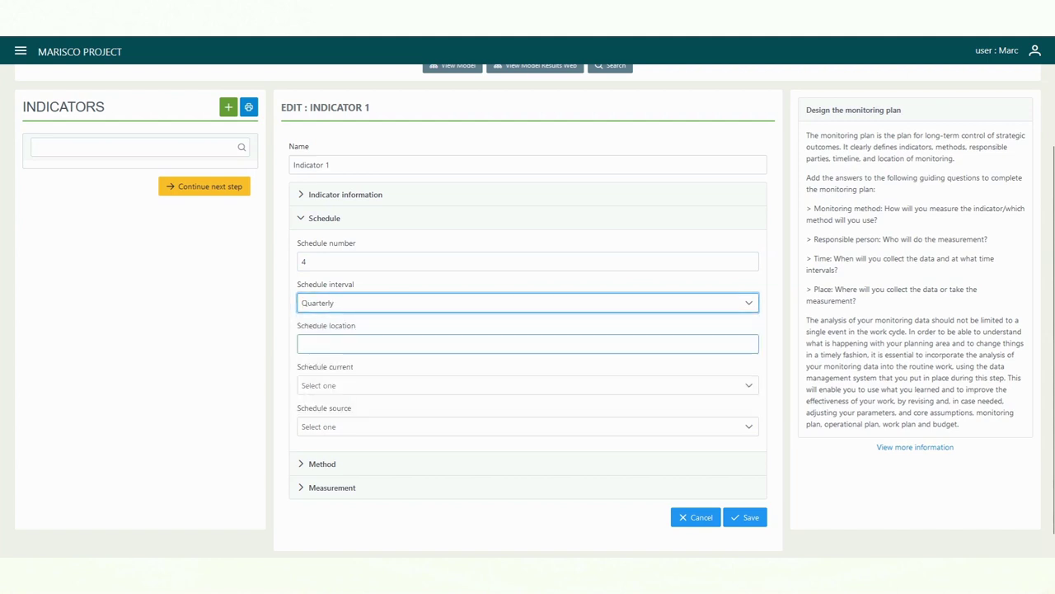
pyautogui.click(528, 344)
pyautogui.write('Test ')
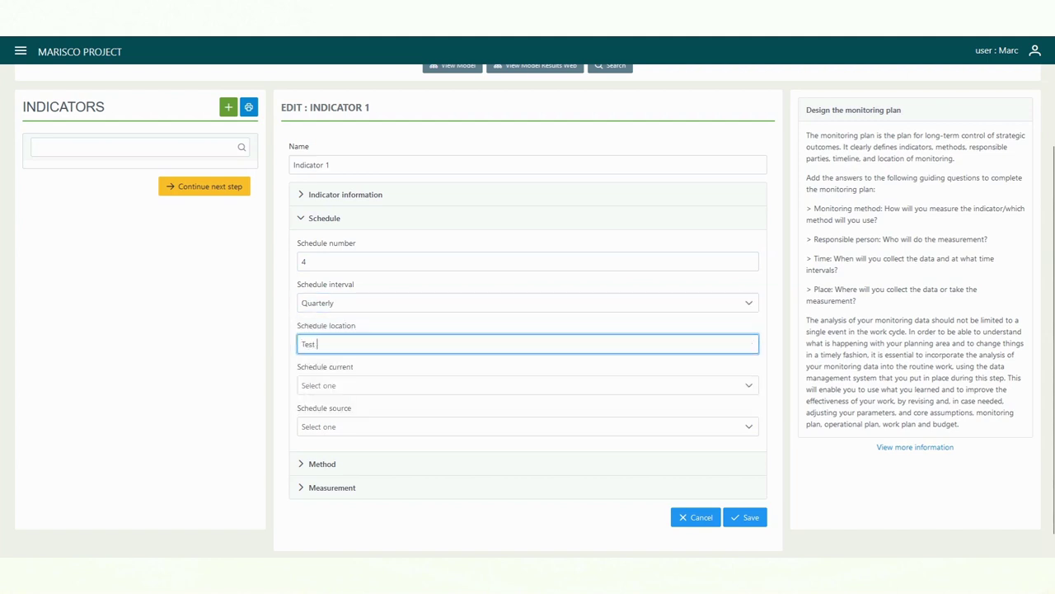
pyautogui.write('site 1')
# Set the schedule's current status to Good and its source to Rough guess.
pyautogui.click(528, 385)
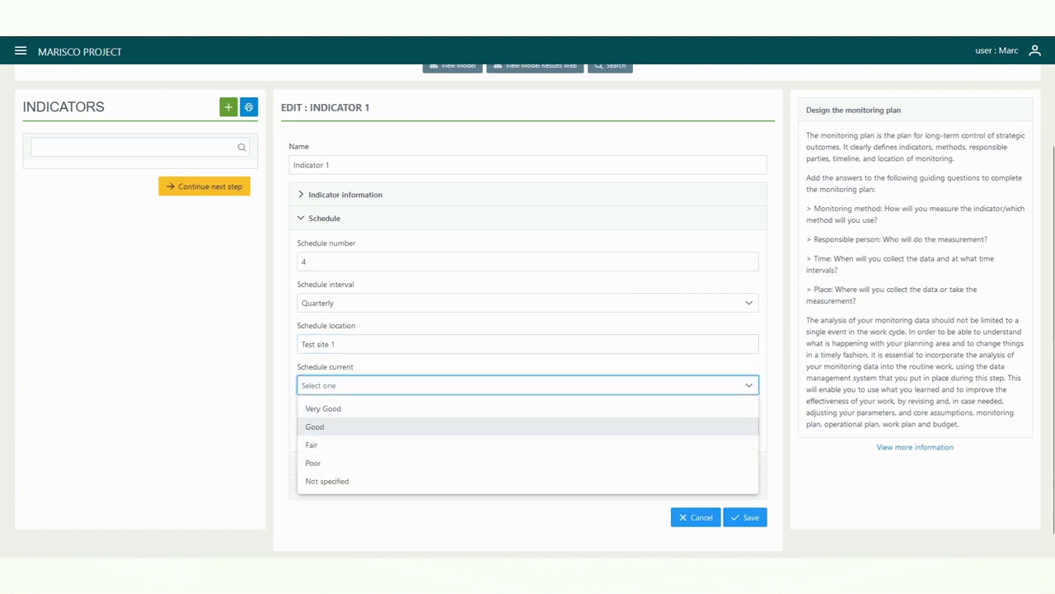
pyautogui.click(314, 426)
pyautogui.click(528, 426)
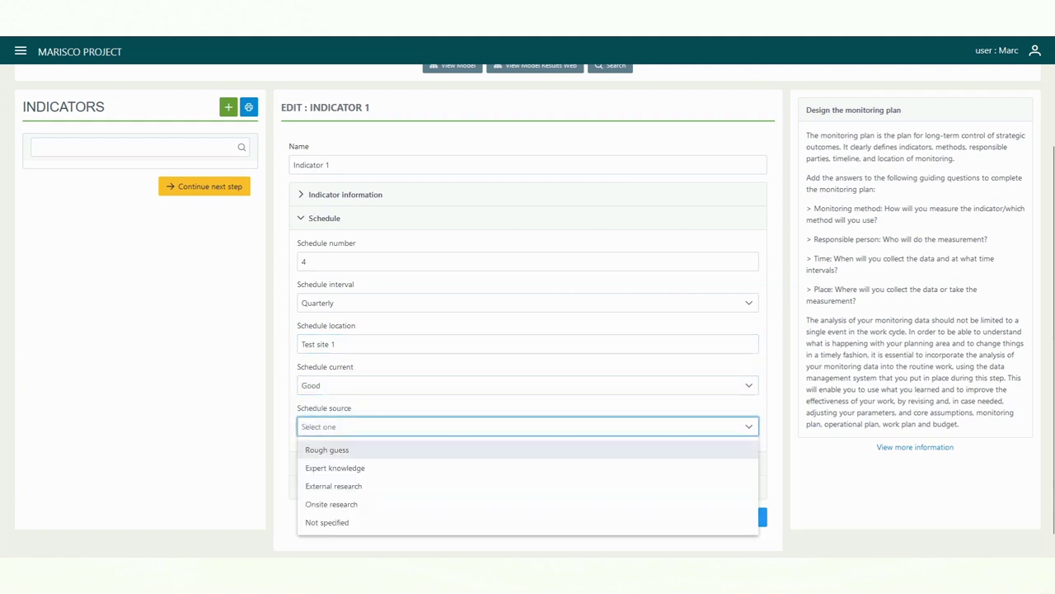
pyautogui.click(326, 449)
# In the indicator's method, enter the name "Method 1" and connect the project member offered in the selection.
pyautogui.scroll(-1, 528, 308)
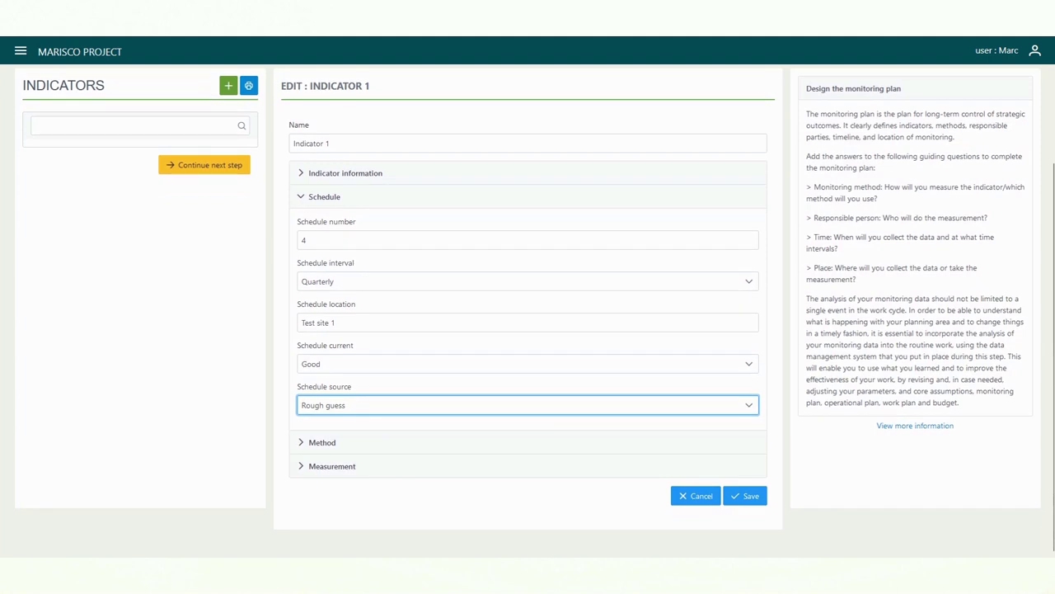
pyautogui.click(321, 442)
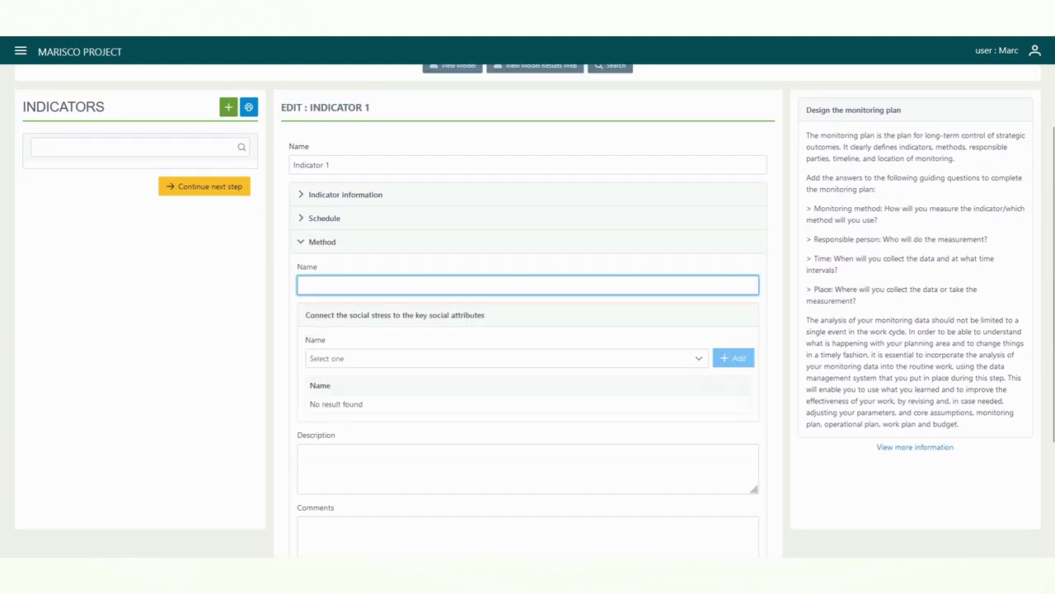
pyautogui.write('Method 1')
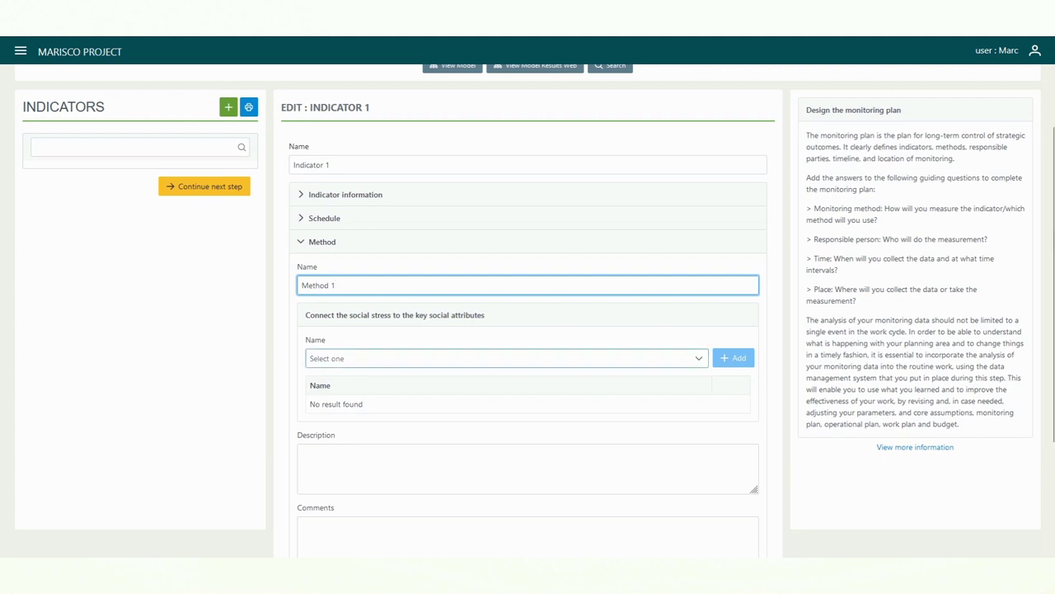
pyautogui.click(507, 358)
pyautogui.click(330, 380)
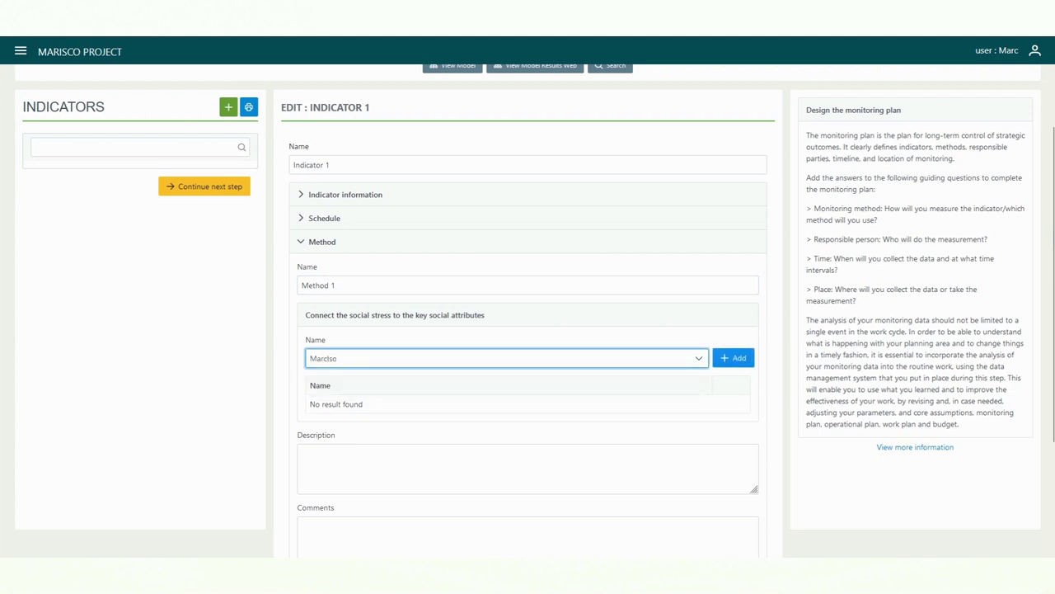
pyautogui.click(733, 358)
pyautogui.scroll(-2, 733, 358)
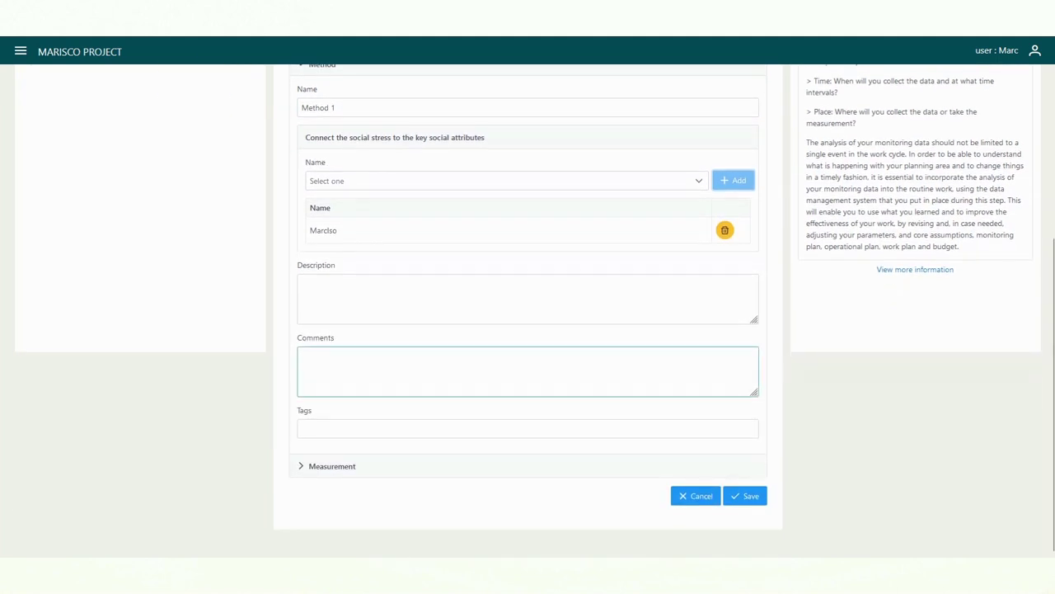
pyautogui.click(528, 298)
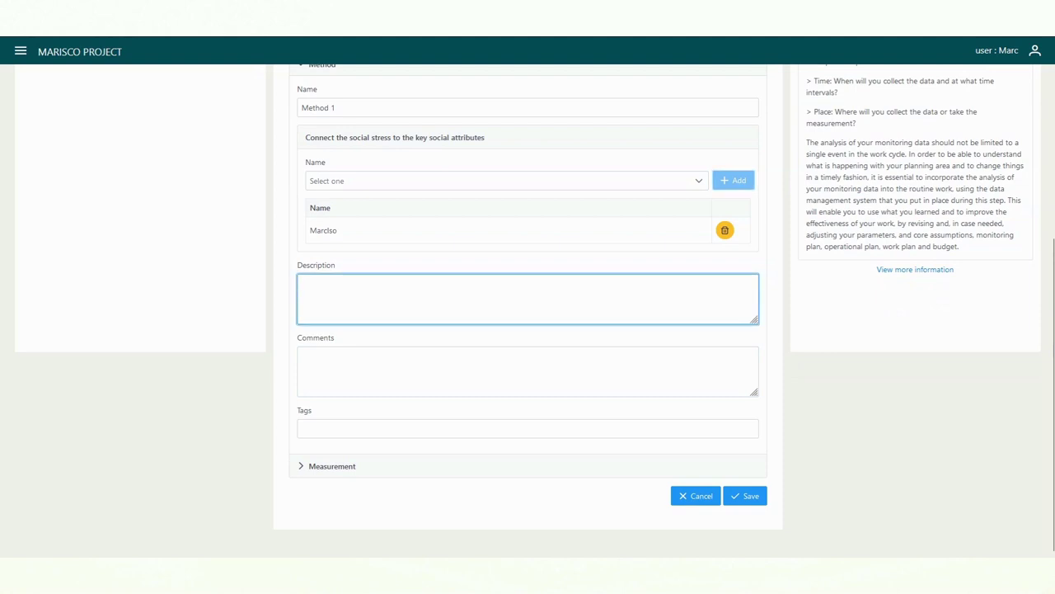
pyautogui.click(527, 372)
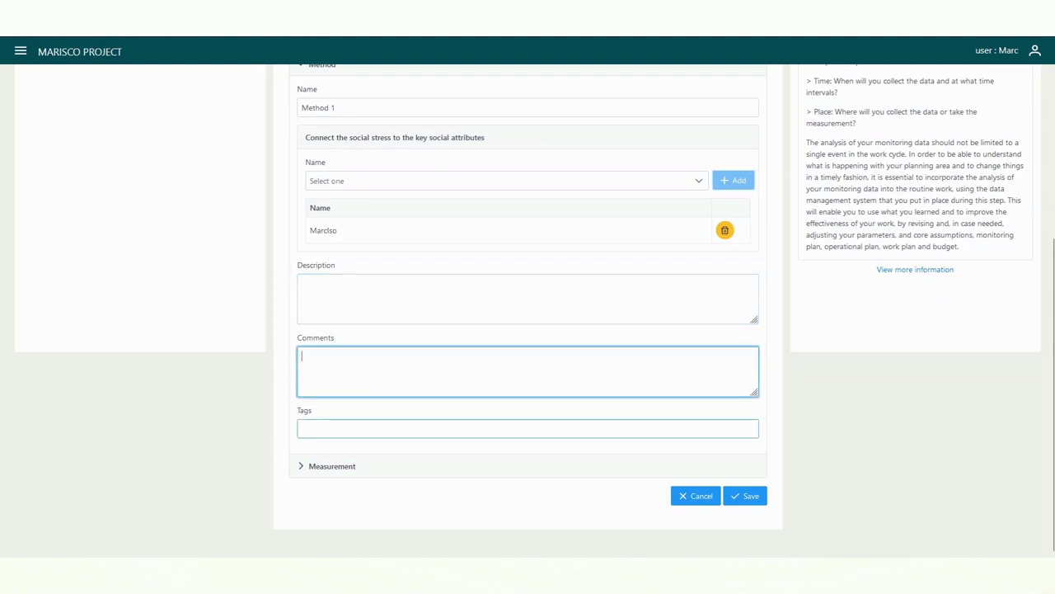
pyautogui.click(528, 429)
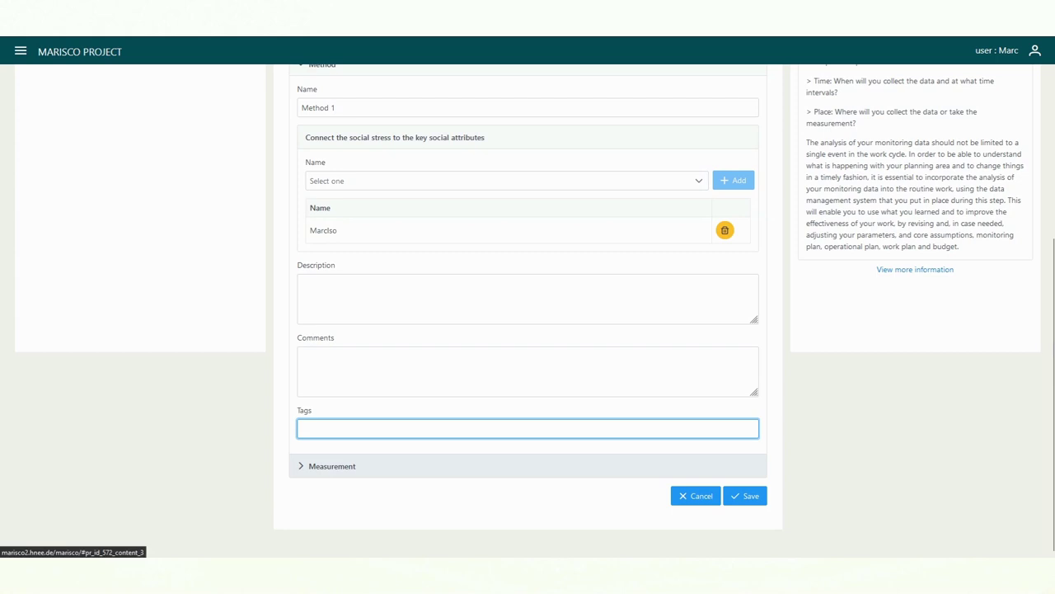
# Save the indicator record and add a measurement named "Measurement 1" to it.
pyautogui.click(331, 466)
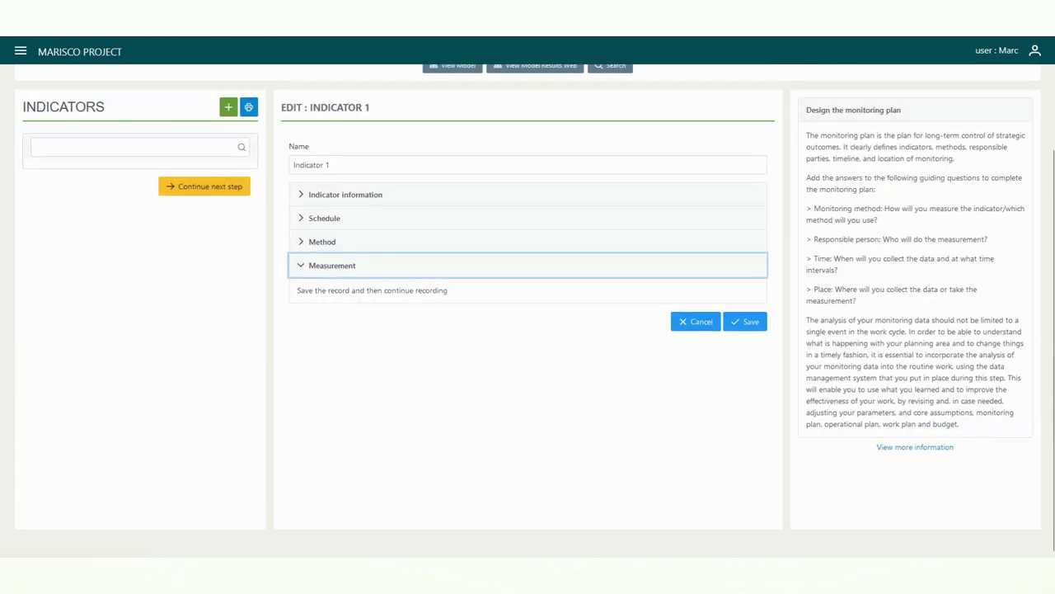
pyautogui.click(745, 322)
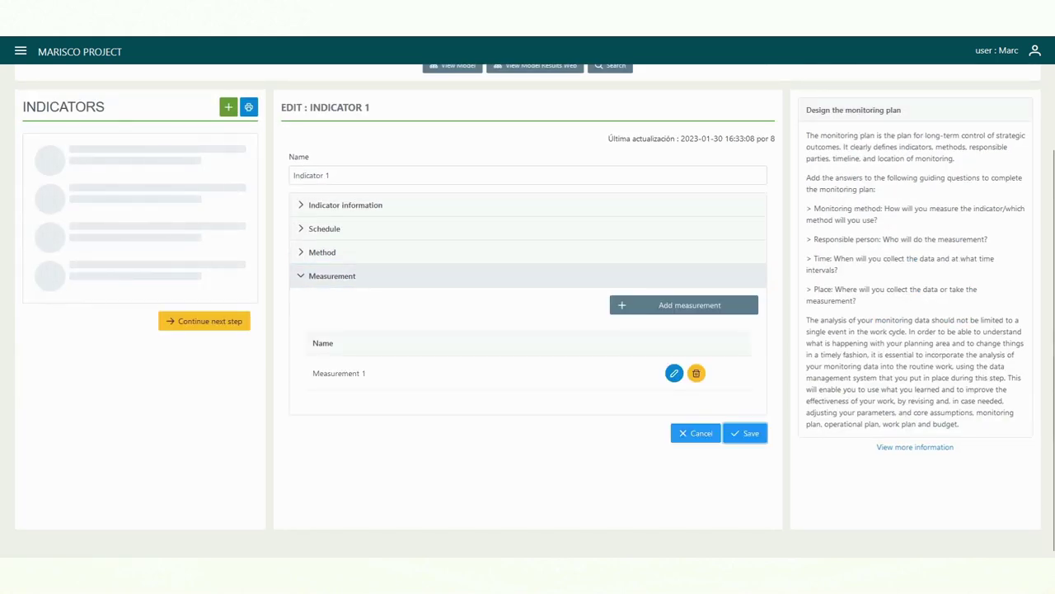
pyautogui.click(684, 305)
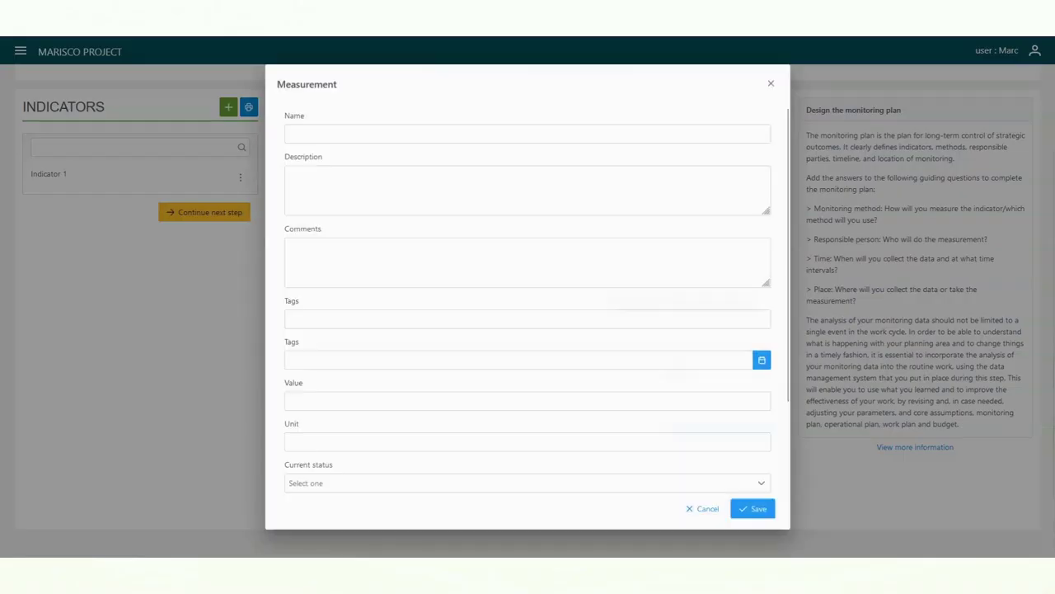
pyautogui.click(528, 133)
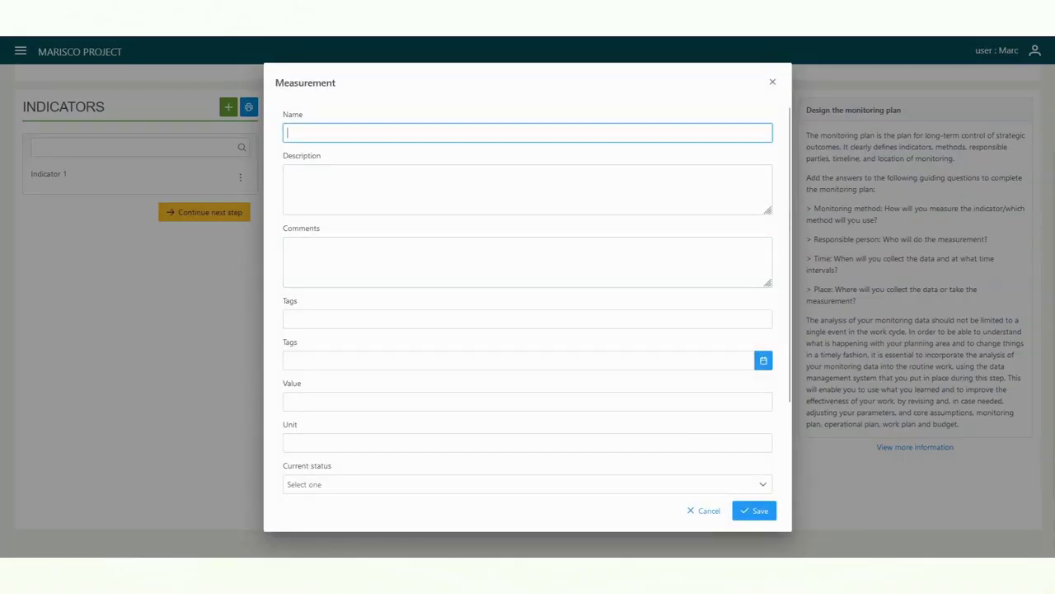
pyautogui.write('Measurement 1')
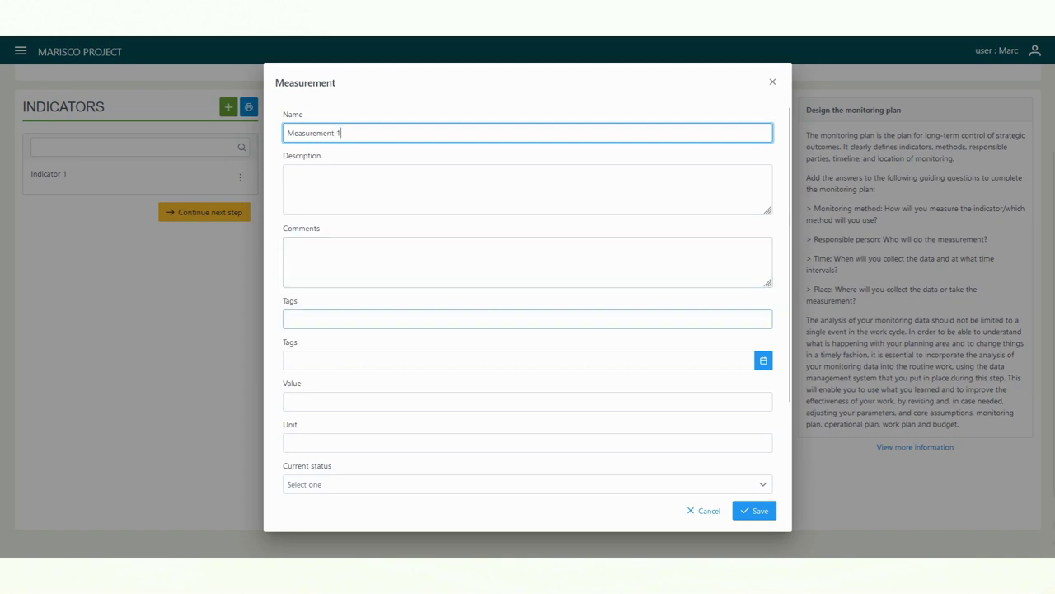
# Set the measurement's date to 2023-01-30, its value to 7.2 and its unit to pH.
pyautogui.click(764, 360)
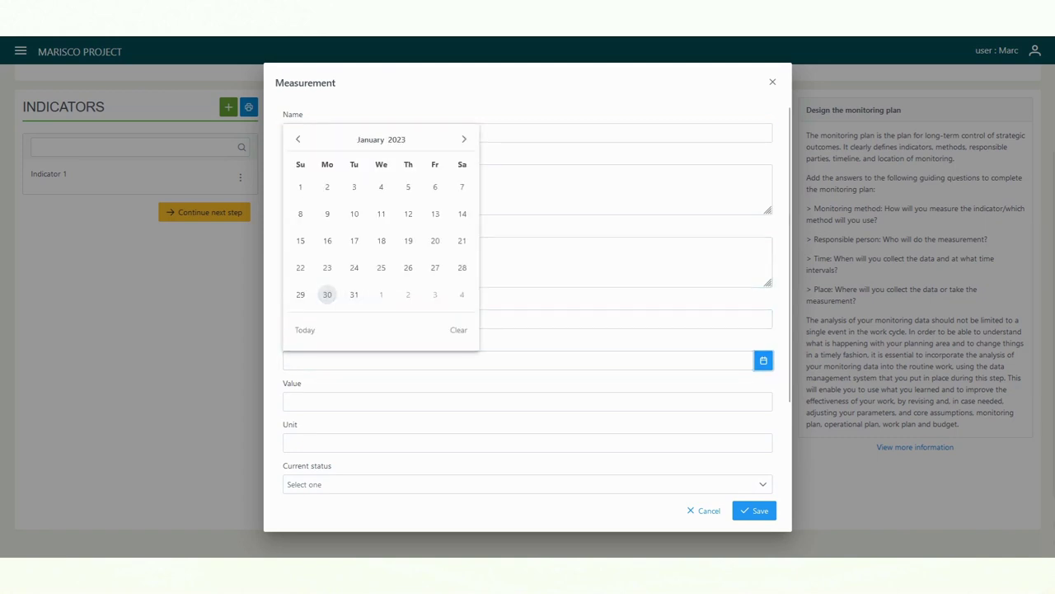
pyautogui.click(327, 294)
pyautogui.click(346, 402)
pyautogui.write('7')
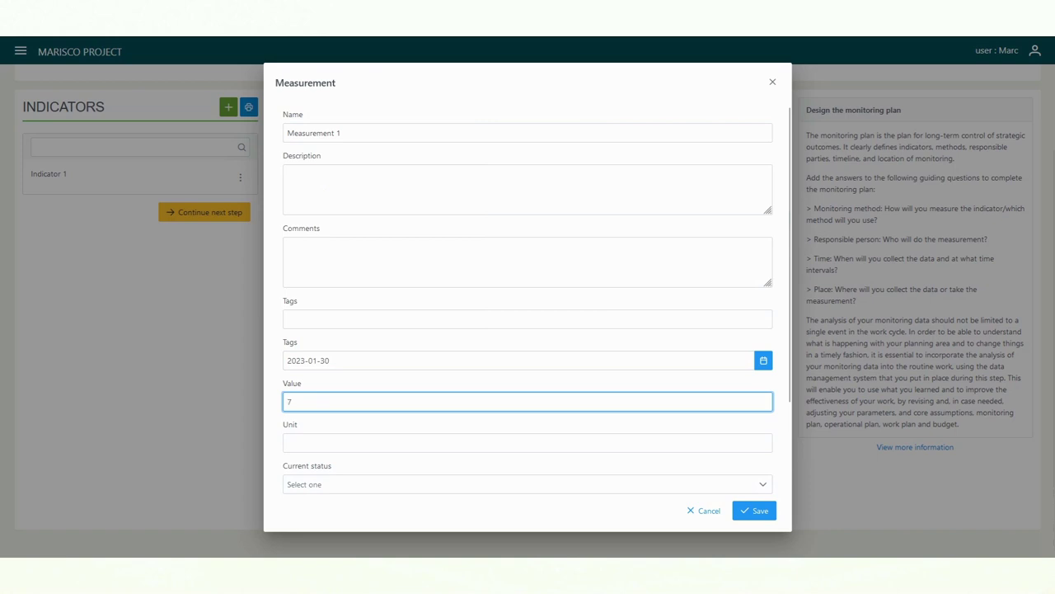
pyautogui.write('.2')
pyautogui.click(346, 443)
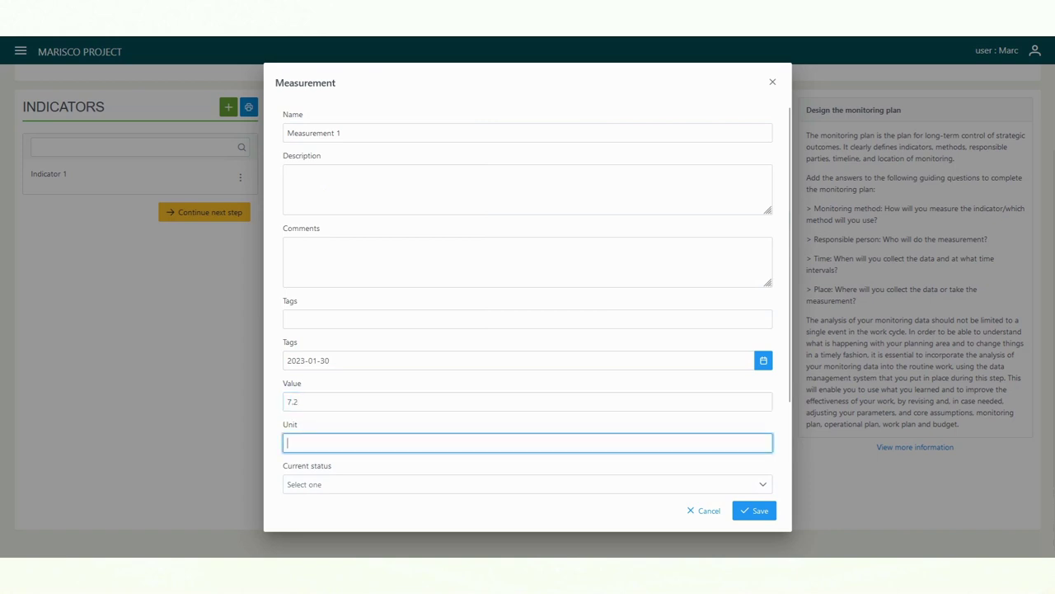
pyautogui.write('pH')
# Rate the measurement with current status Good, trend Increase and source Onsite research, saving both the measurement and the indicator.
pyautogui.scroll(-2, 528, 330)
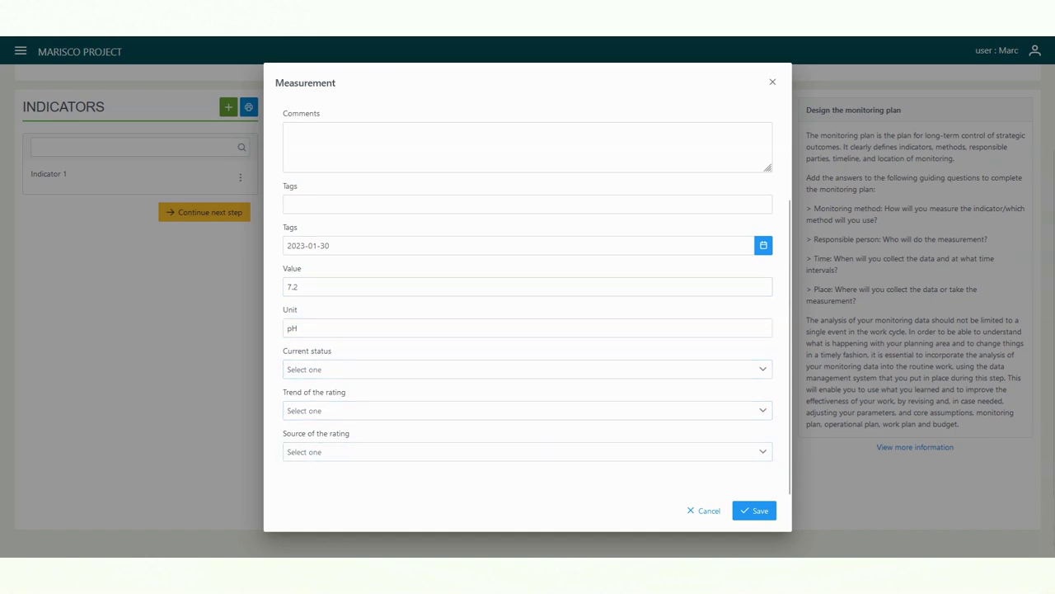
pyautogui.click(528, 370)
pyautogui.click(330, 410)
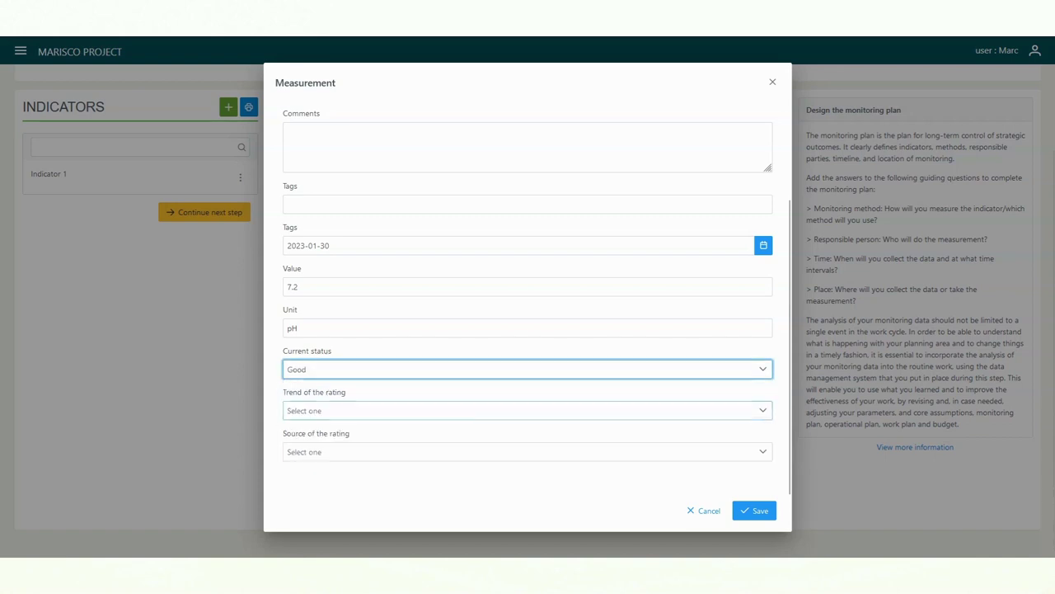
pyautogui.click(330, 410)
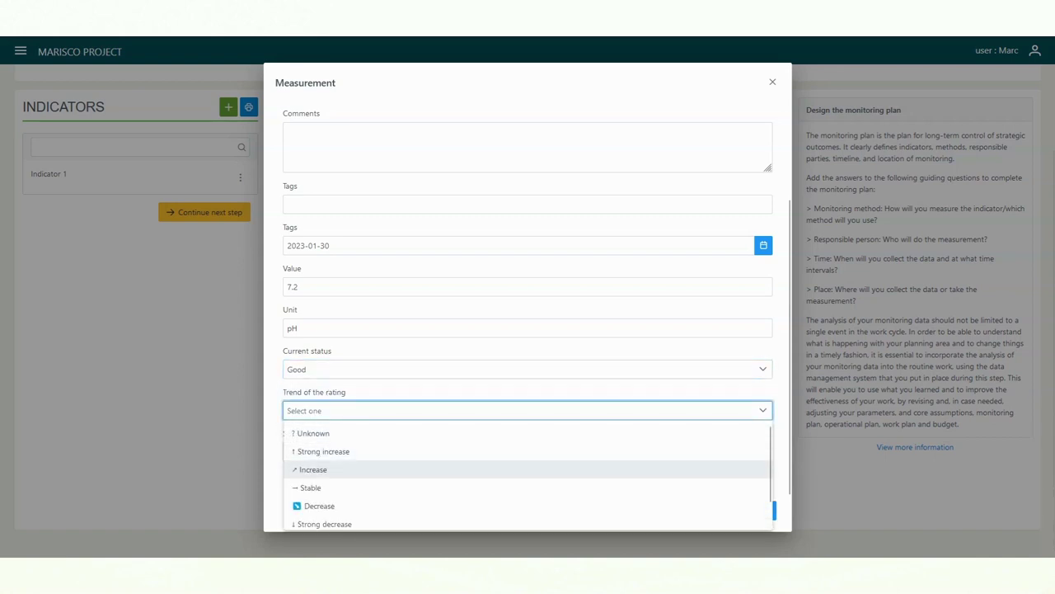
pyautogui.click(313, 469)
pyautogui.click(528, 452)
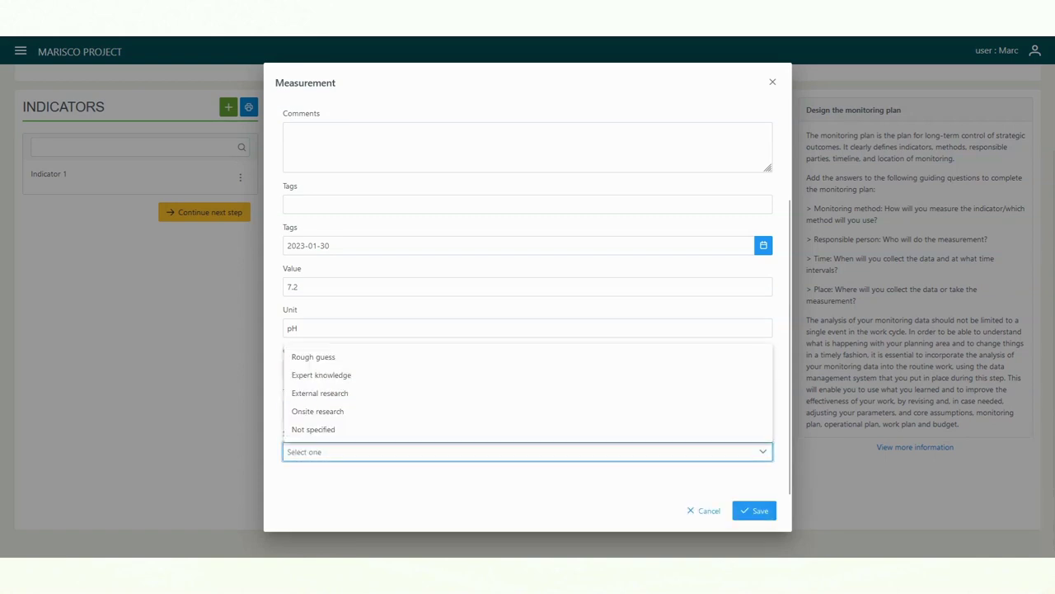
pyautogui.click(317, 411)
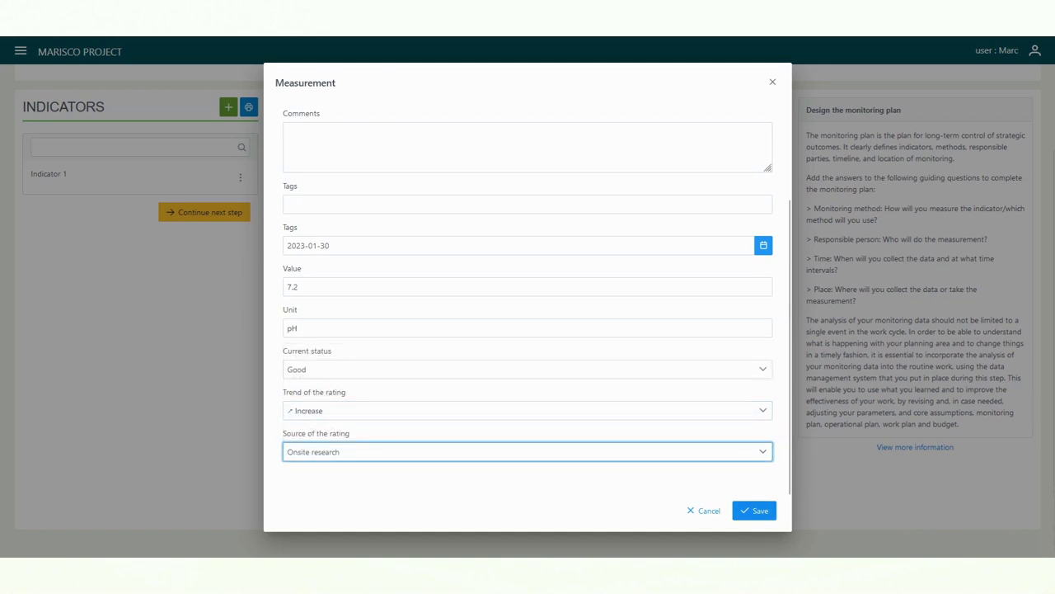
pyautogui.click(754, 511)
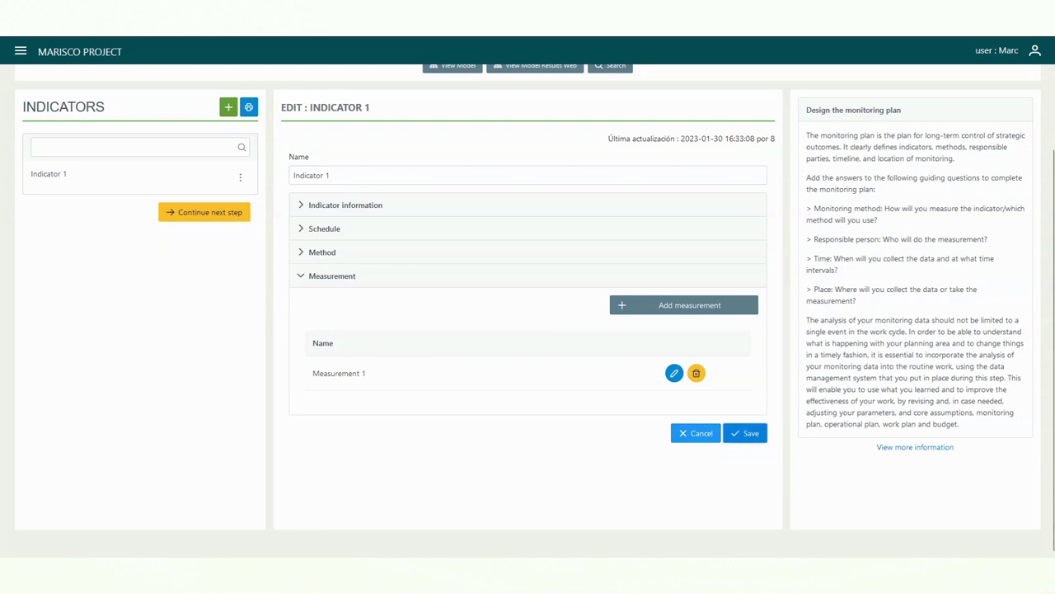
pyautogui.click(745, 433)
# Open the project's model diagram from the Monitoring Design step to view it.
pyautogui.scroll(2, 746, 433)
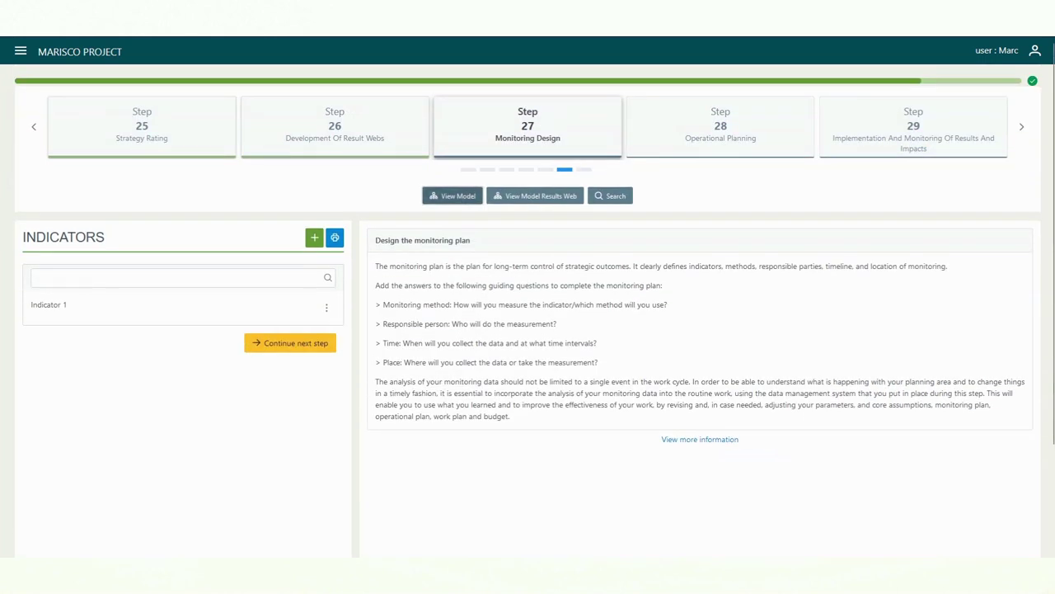
pyautogui.click(468, 198)
pyautogui.scroll(-1, 532, 302)
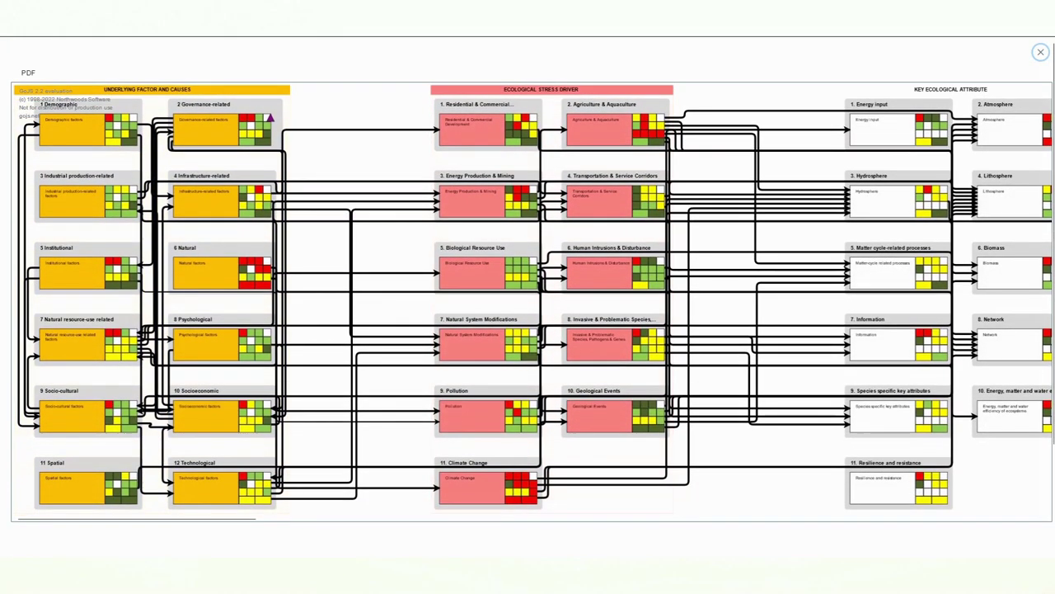